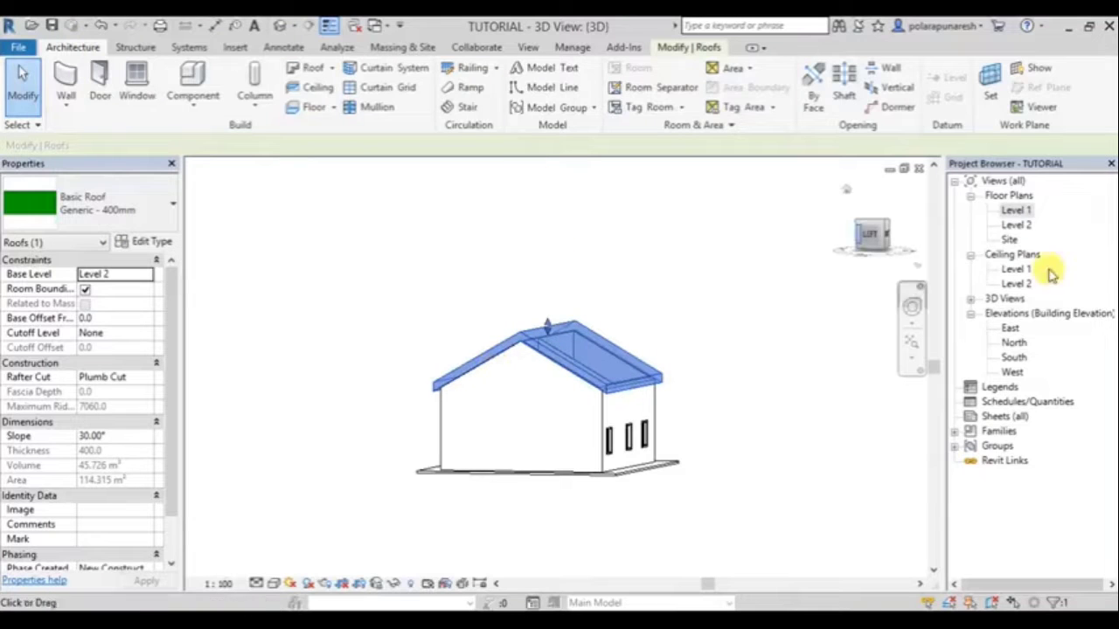
# Open the TUTORIAL house's Level 1 floor plan from the Project Browser.
pyautogui.doubleClick(1017, 210)
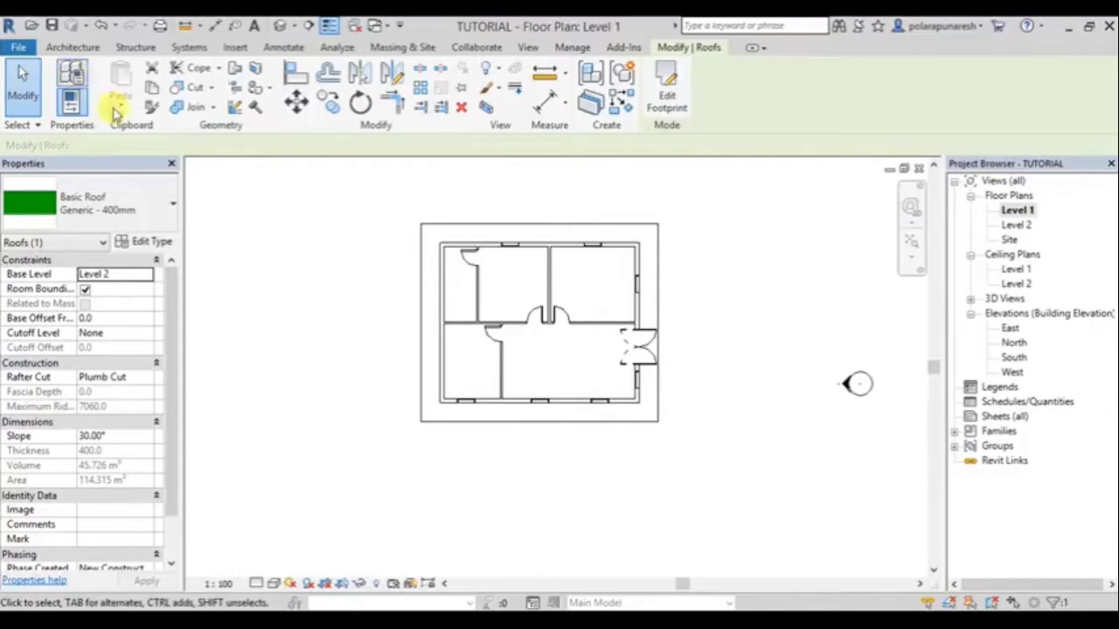
pyautogui.click(79, 49)
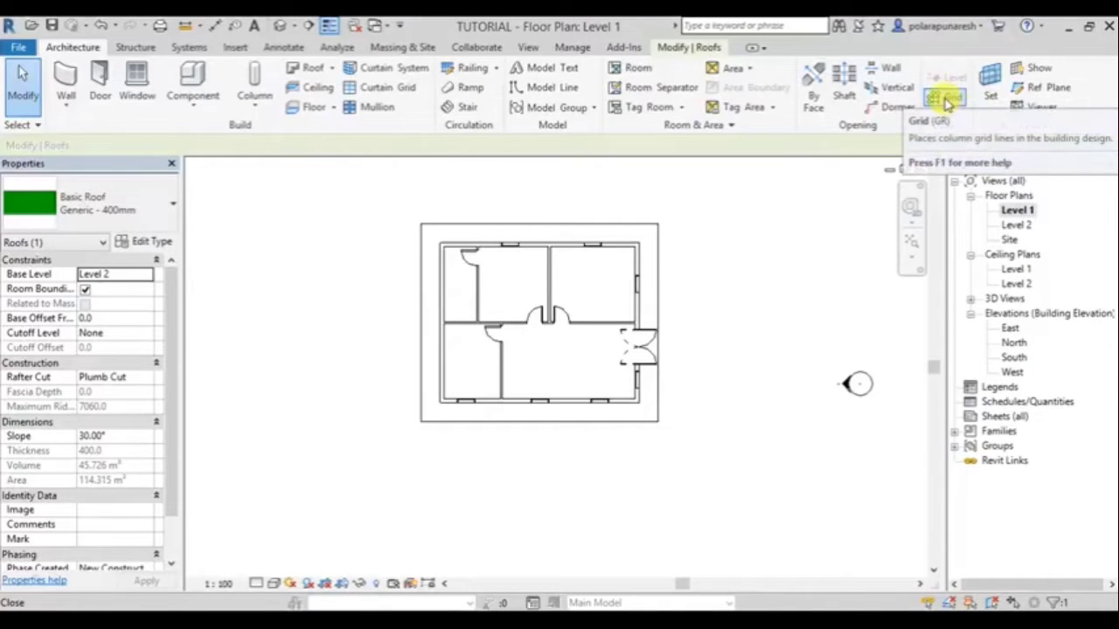
# Draw a vertical grid line along the left outer wall, from above to below the plan.
pyautogui.click(947, 103)
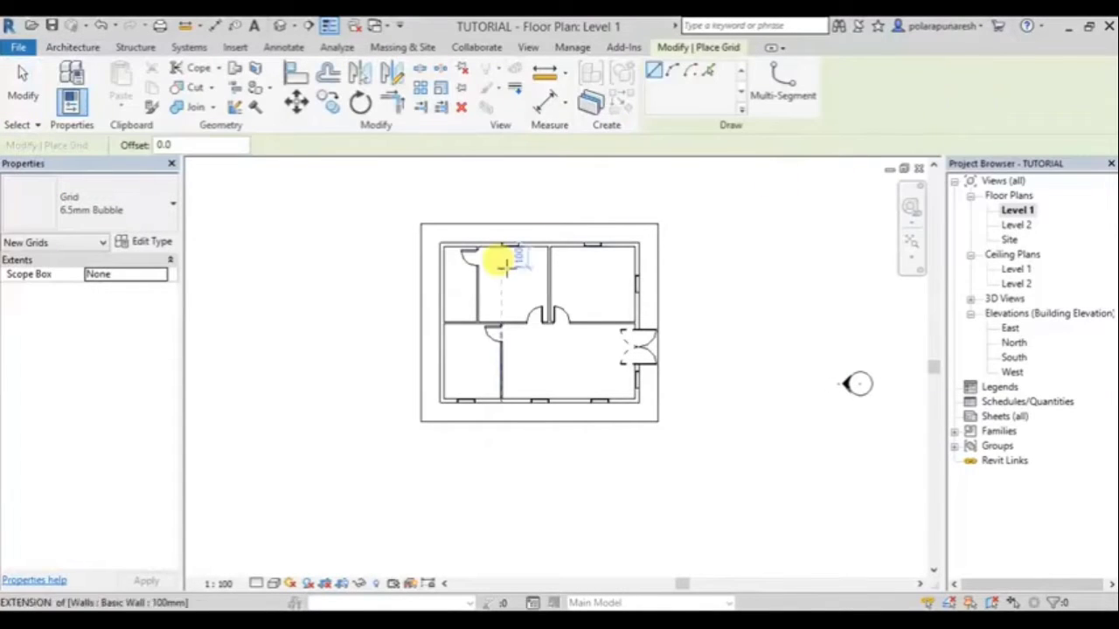
pyautogui.moveTo(499, 257); pyautogui.dragTo(537, 250, button='middle')
pyautogui.scroll(2, 469, 250)
pyautogui.scroll(1, 504, 271)
pyautogui.scroll(-1, 503, 269)
pyautogui.scroll(-2, 460, 362)
pyautogui.moveTo(458, 357); pyautogui.dragTo(469, 295, button='middle')
pyautogui.scroll(2, 472, 226)
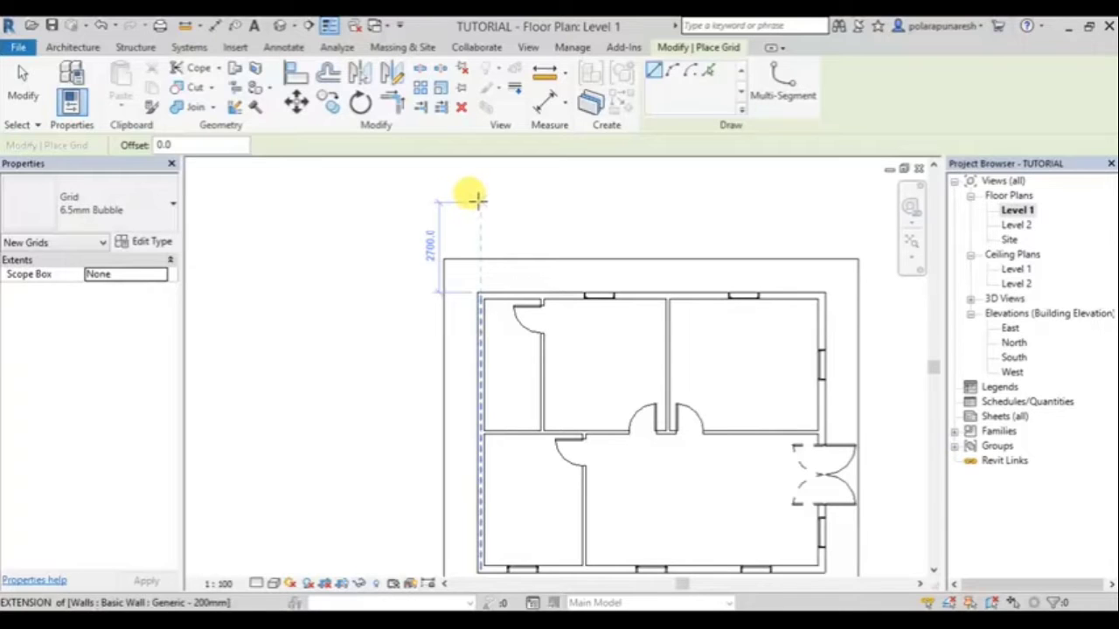
pyautogui.click(479, 199)
pyautogui.scroll(-2, 464, 449)
pyautogui.moveTo(464, 449)
pyautogui.mouseDown(button='middle')
pyautogui.moveTo(499, 330)
pyautogui.moveTo(494, 311)
pyautogui.mouseUp(button='middle')
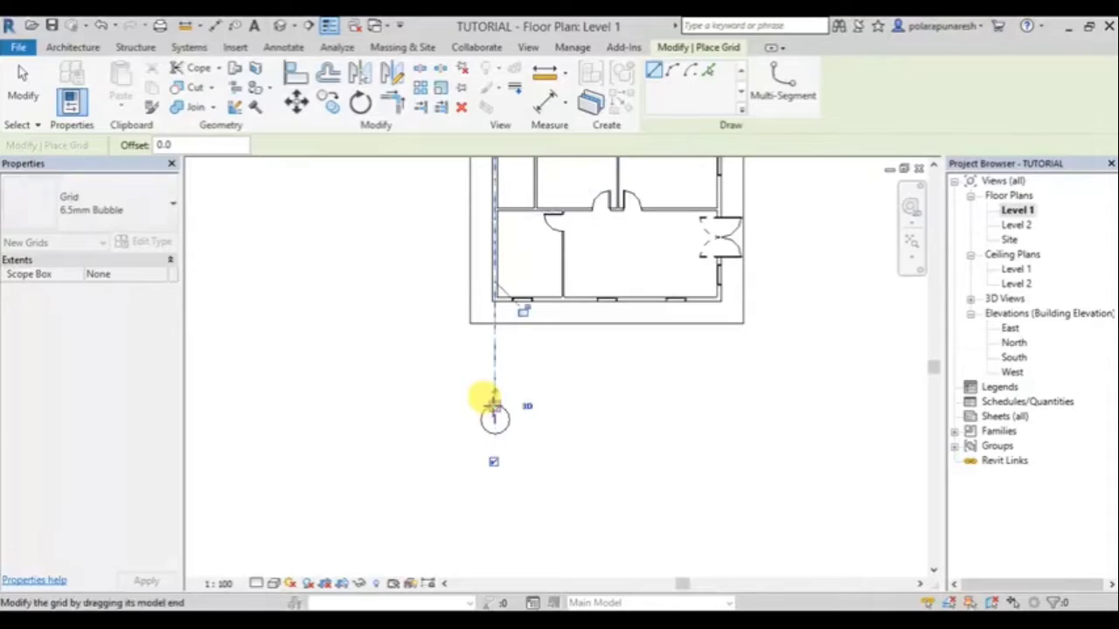
pyautogui.click(492, 398)
pyautogui.scroll(-1, 581, 354)
pyautogui.scroll(2, 496, 459)
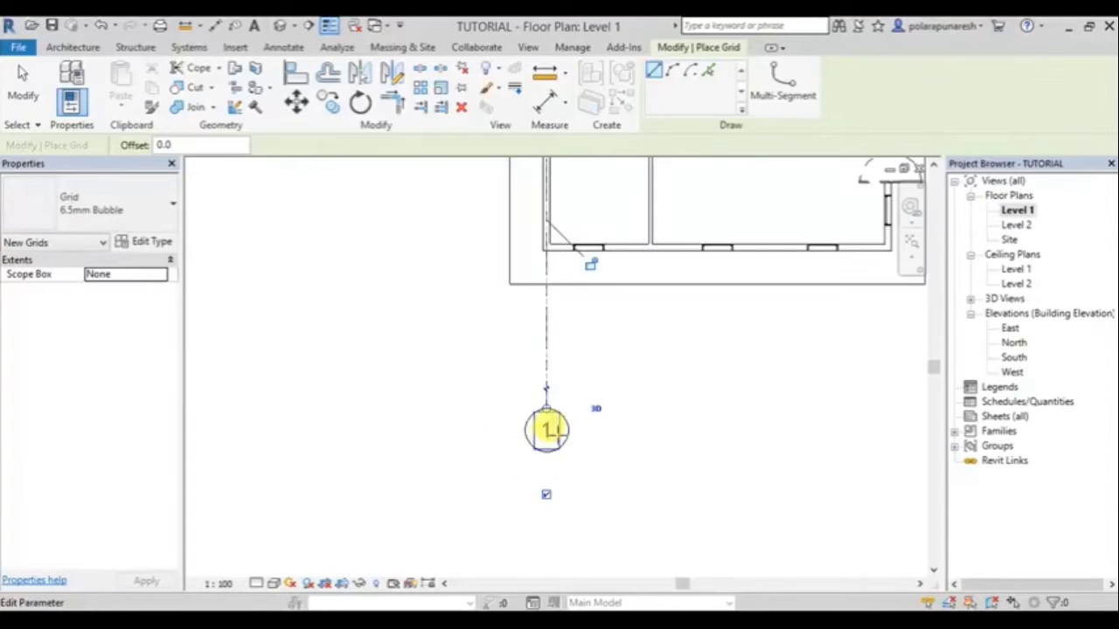
pyautogui.scroll(-2, 545, 426)
pyautogui.scroll(2, 545, 419)
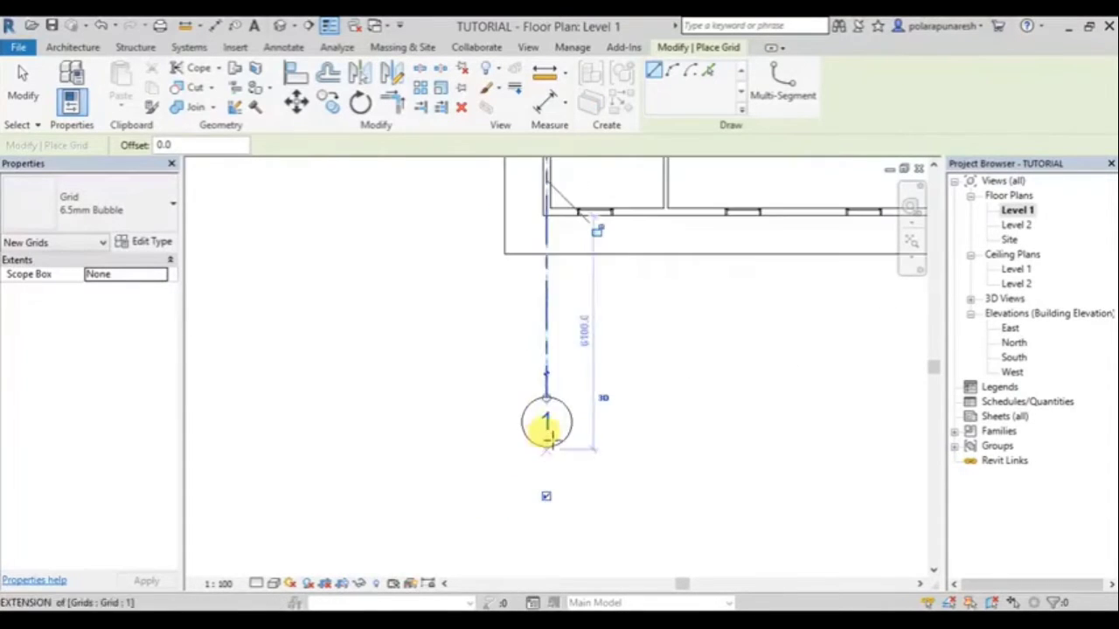
pyautogui.scroll(2, 547, 406)
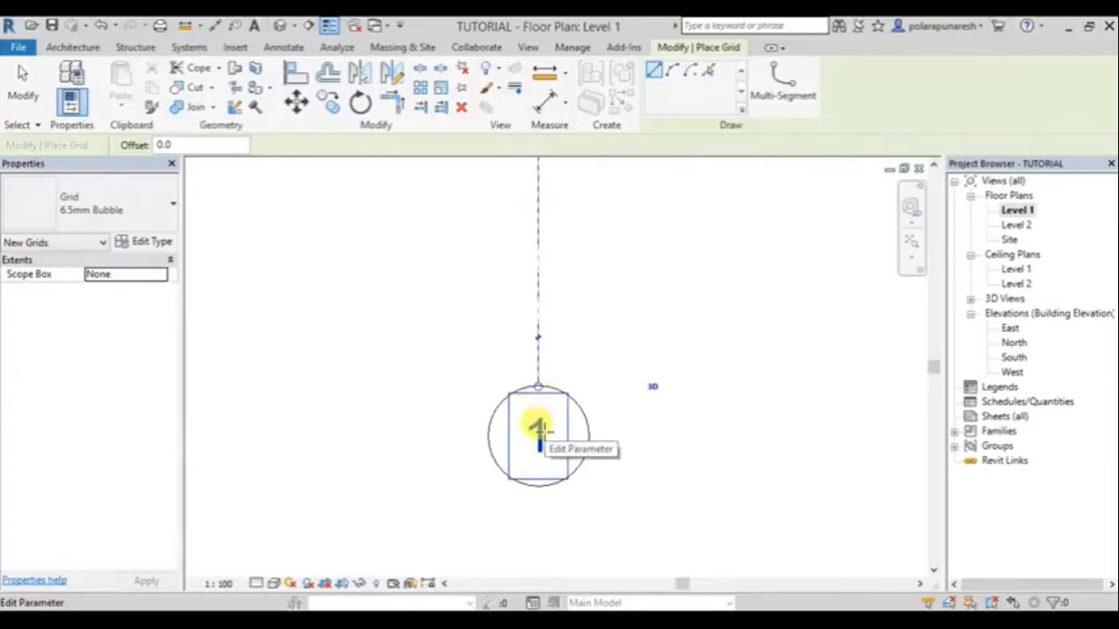
# Change the left-wall grid's bubble label from 1 to A.
pyautogui.press('Escape')
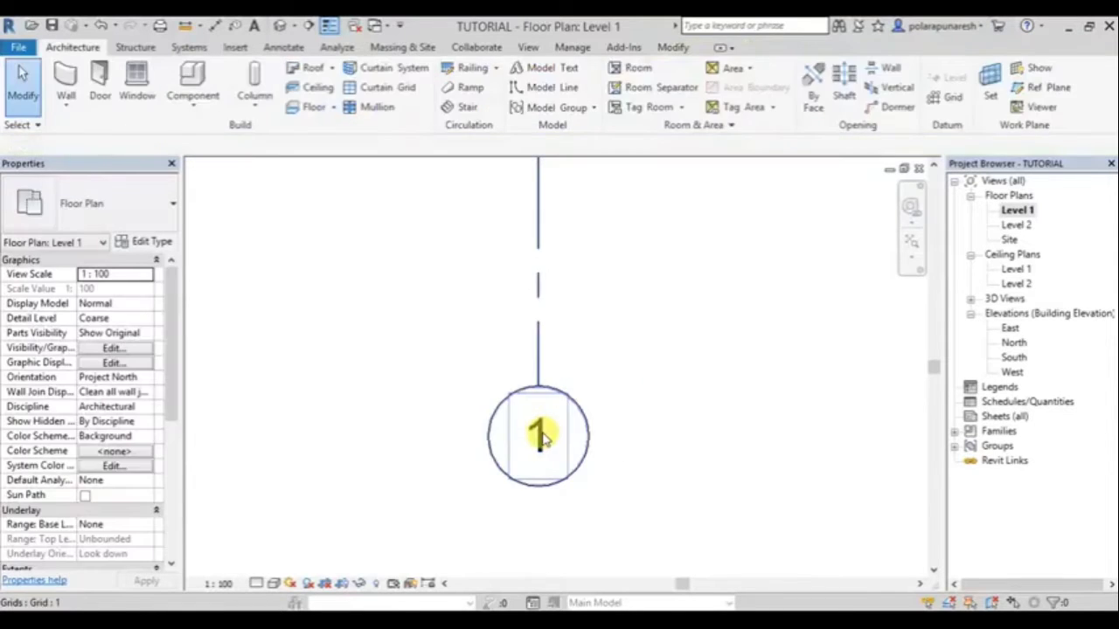
pyautogui.click(532, 481)
pyautogui.click(539, 439)
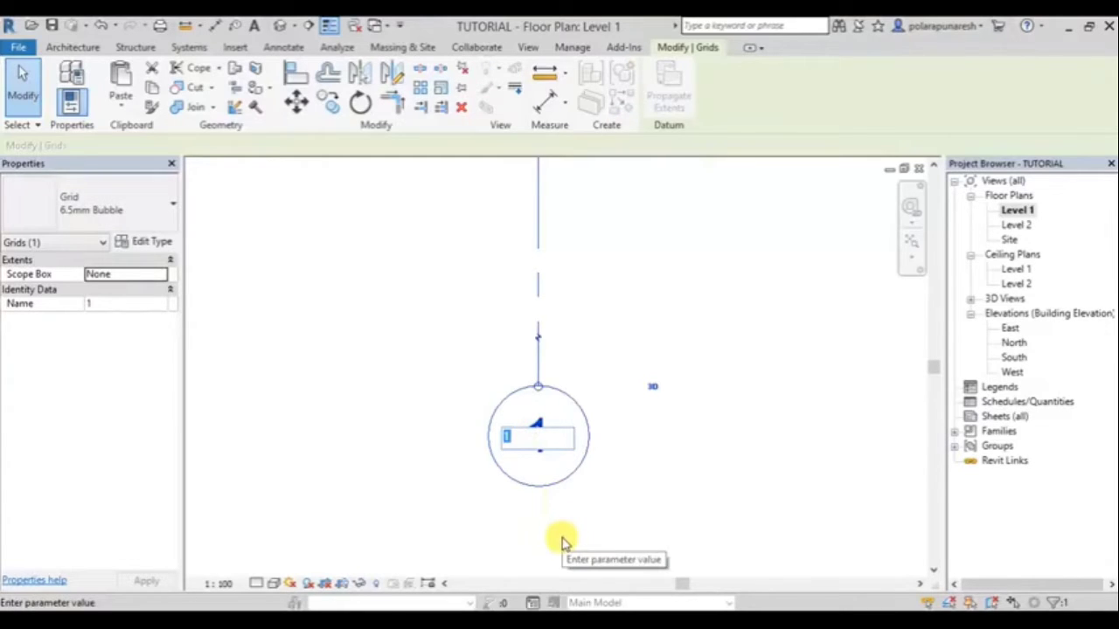
pyautogui.write('A')
pyautogui.press('Return')
pyautogui.scroll(-1, 584, 482)
pyautogui.scroll(-3, 589, 387)
pyautogui.scroll(-1, 586, 382)
pyautogui.scroll(-1, 586, 382)
pyautogui.scroll(-1, 537, 405)
pyautogui.scroll(-2, 531, 419)
pyautogui.moveTo(532, 437); pyautogui.dragTo(525, 455, button='middle')
pyautogui.scroll(3, 550, 201)
pyautogui.moveTo(544, 230); pyautogui.dragTo(525, 274, button='middle')
pyautogui.scroll(-3, 524, 275)
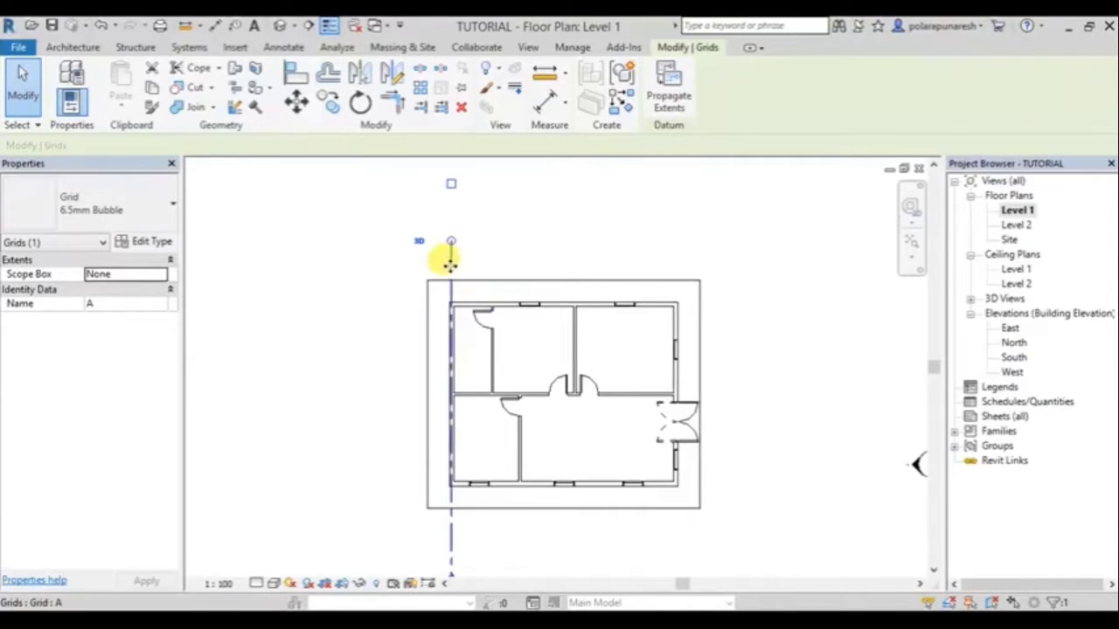
# Draw grid B along the interior wall right of grid A, ending beside bubble A.
pyautogui.click(622, 103)
pyautogui.scroll(1, 494, 253)
pyautogui.scroll(1, 495, 252)
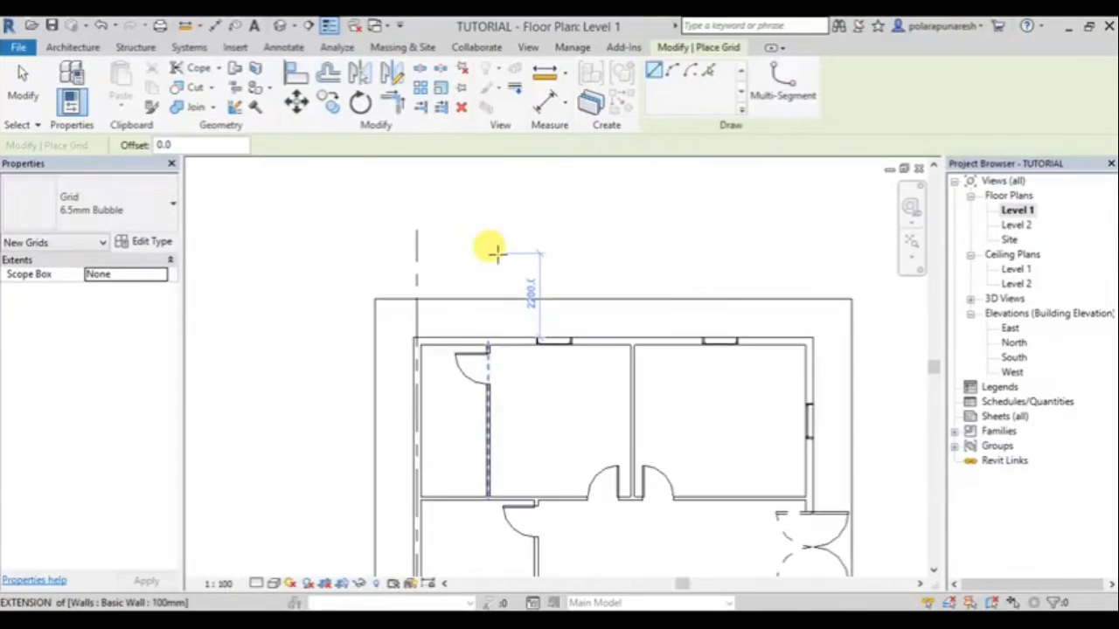
pyautogui.click(487, 223)
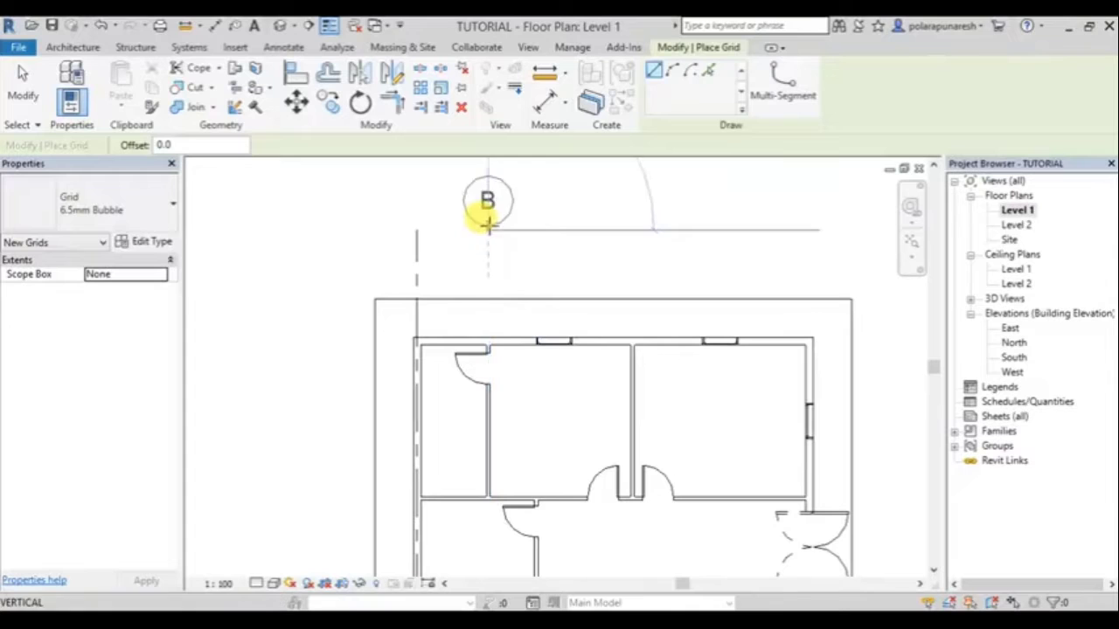
pyautogui.scroll(-2, 487, 425)
pyautogui.moveTo(494, 389); pyautogui.dragTo(511, 275, button='middle')
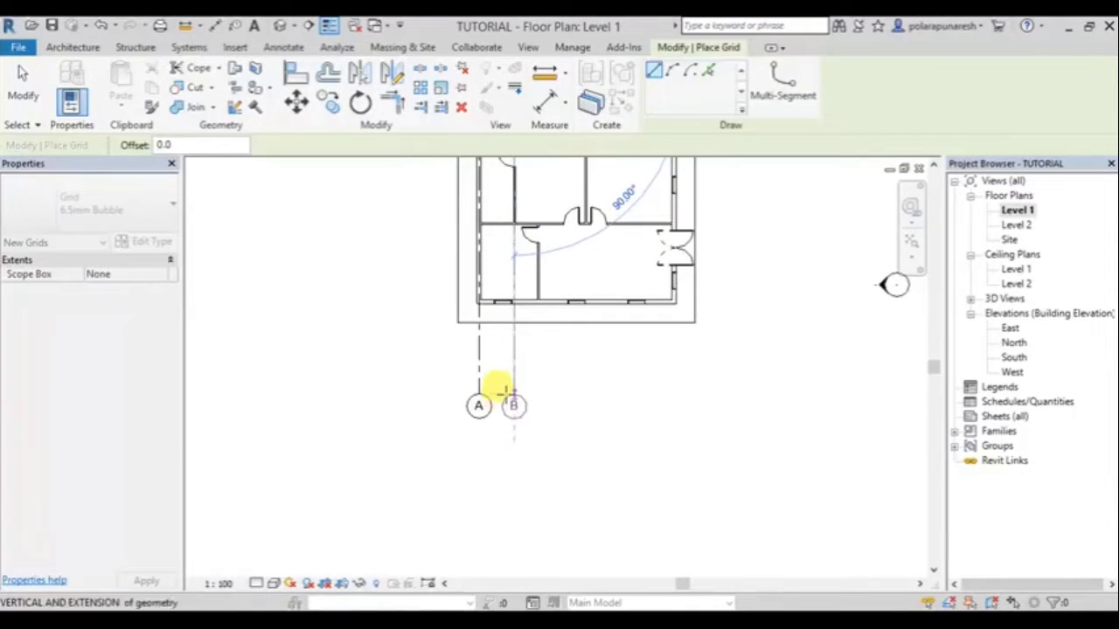
pyautogui.click(507, 390)
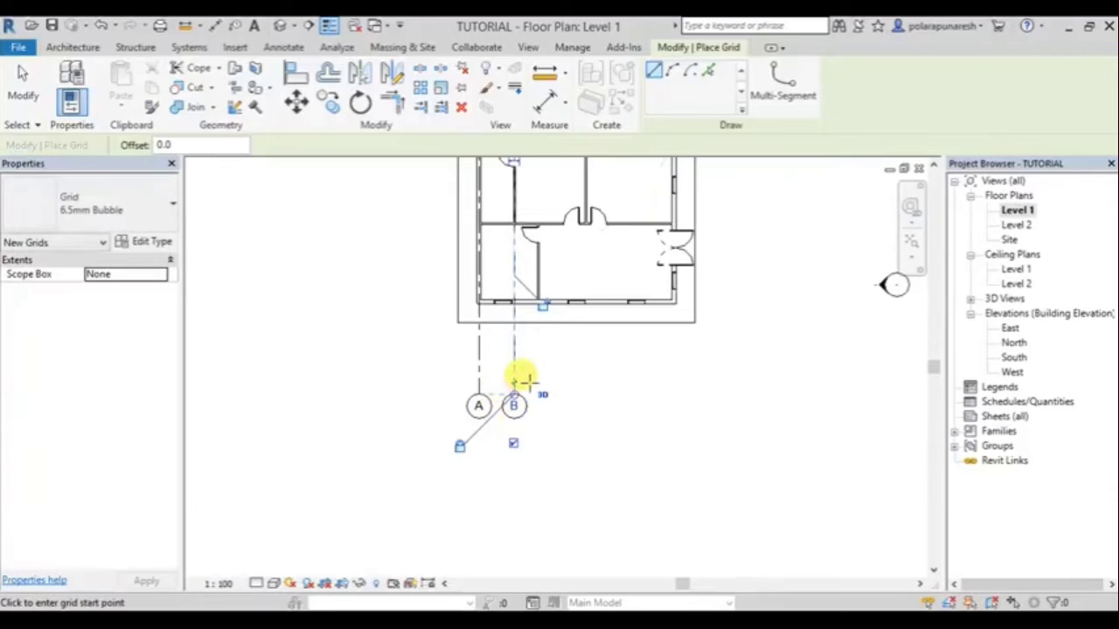
pyautogui.scroll(2, 520, 378)
pyautogui.scroll(1, 527, 379)
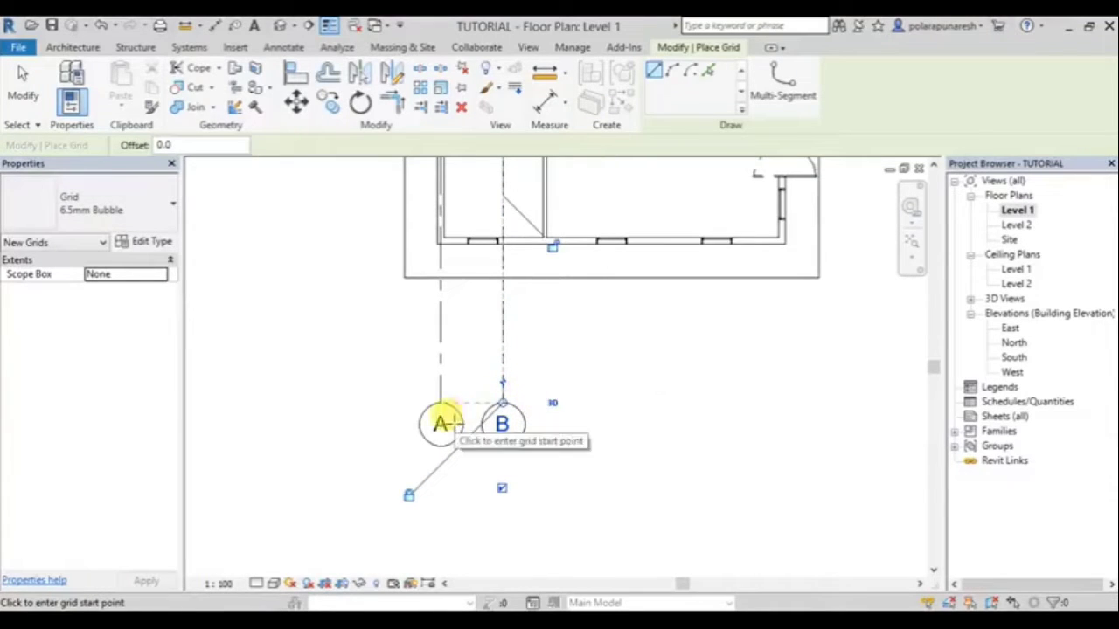
pyautogui.scroll(-3, 569, 362)
pyautogui.scroll(-1, 533, 275)
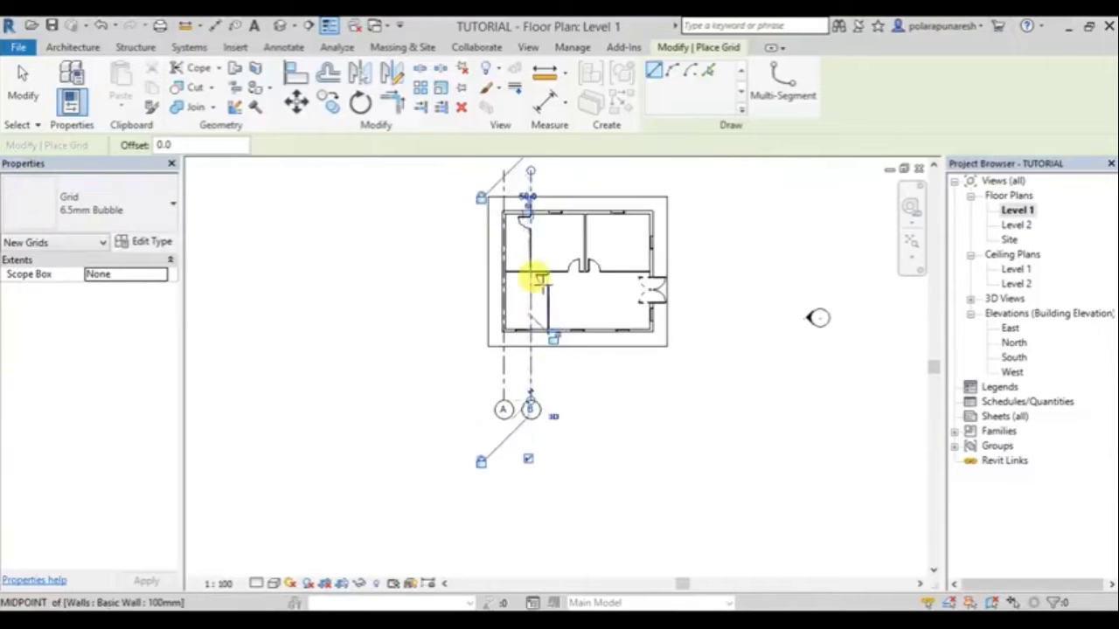
pyautogui.scroll(5, 556, 284)
pyautogui.scroll(-2, 557, 284)
pyautogui.scroll(-3, 569, 450)
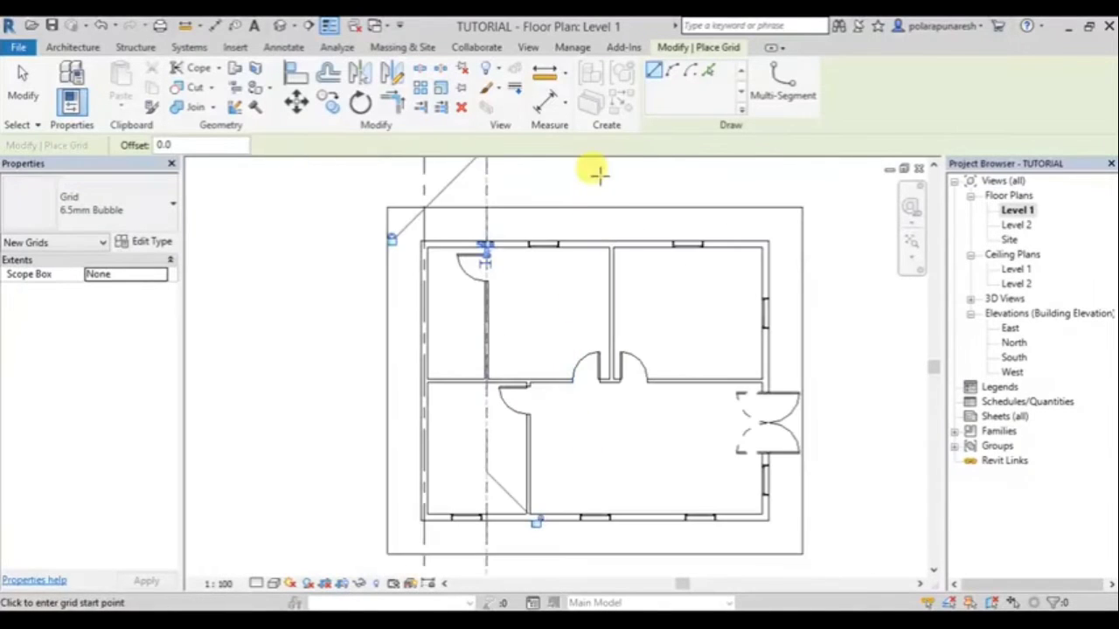
pyautogui.moveTo(592, 190); pyautogui.dragTo(562, 312, button='middle')
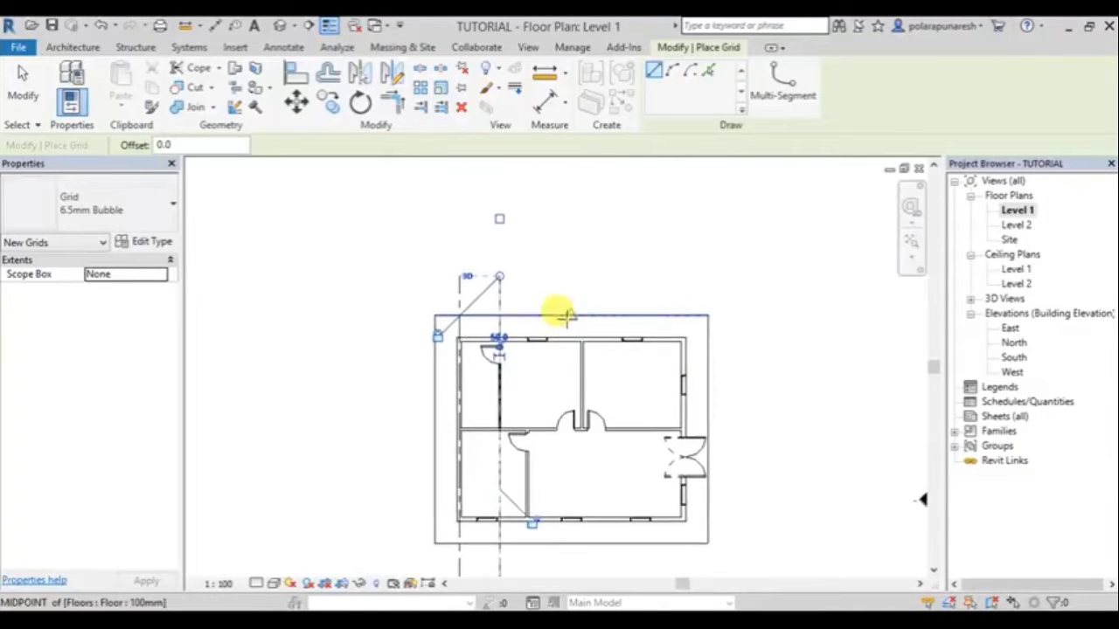
# Draw grid C along the wall between the two upper rooms.
pyautogui.click(581, 271)
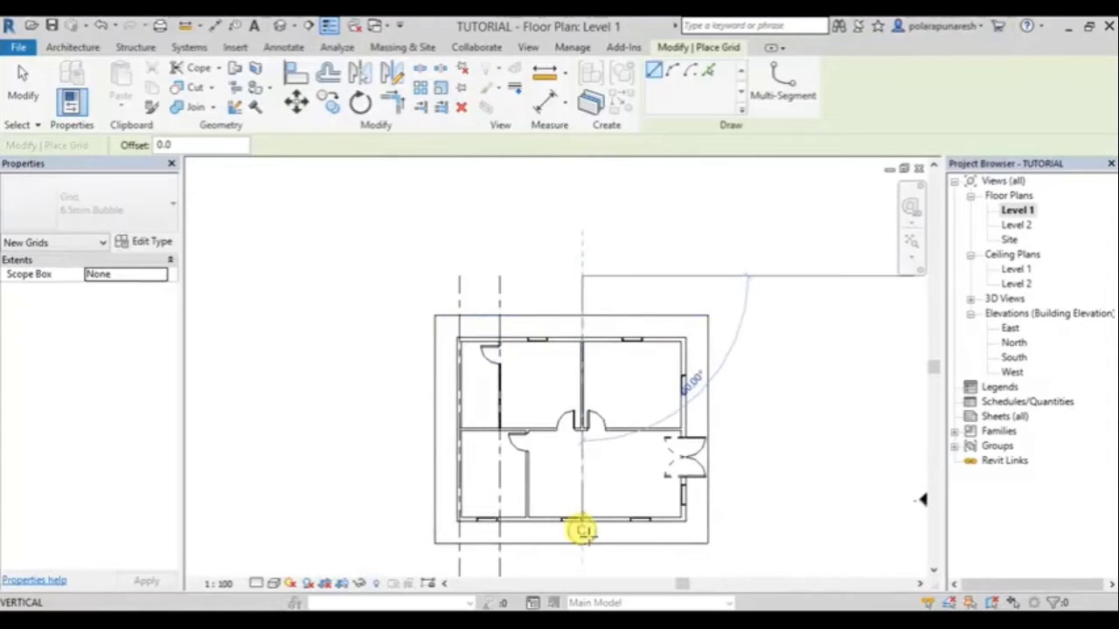
pyautogui.moveTo(582, 530); pyautogui.dragTo(590, 313, button='middle')
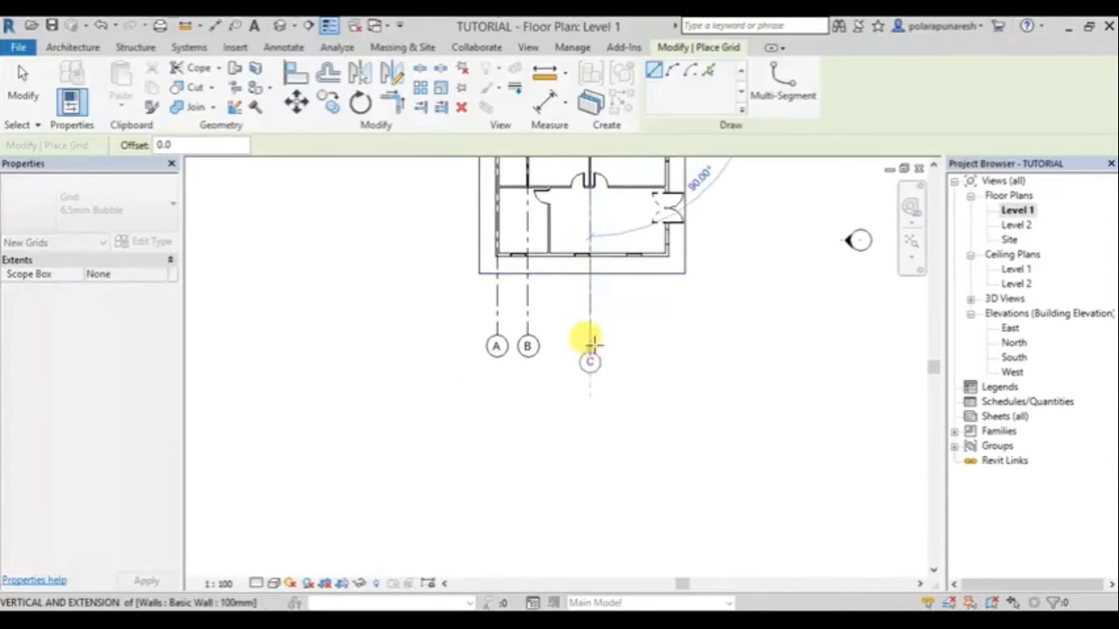
pyautogui.click(591, 345)
pyautogui.scroll(-2, 622, 312)
pyautogui.scroll(-1, 599, 373)
pyautogui.scroll(3, 600, 373)
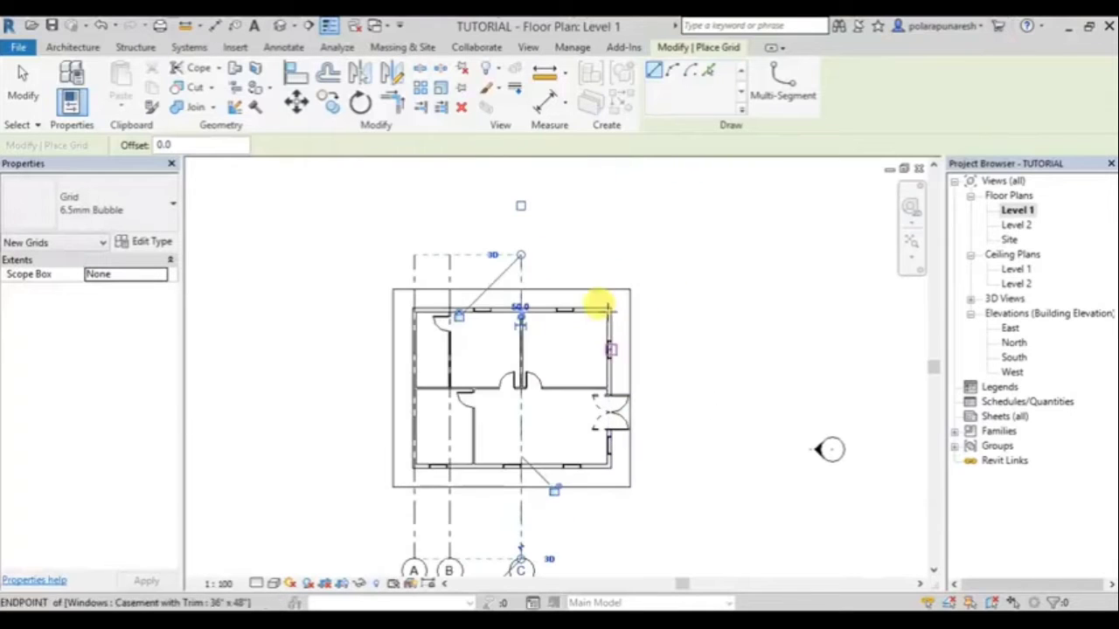
# Draw grid D along the right outer wall, its bubble aligned with the others.
pyautogui.click(607, 251)
pyautogui.moveTo(629, 492); pyautogui.dragTo(594, 332, button='middle')
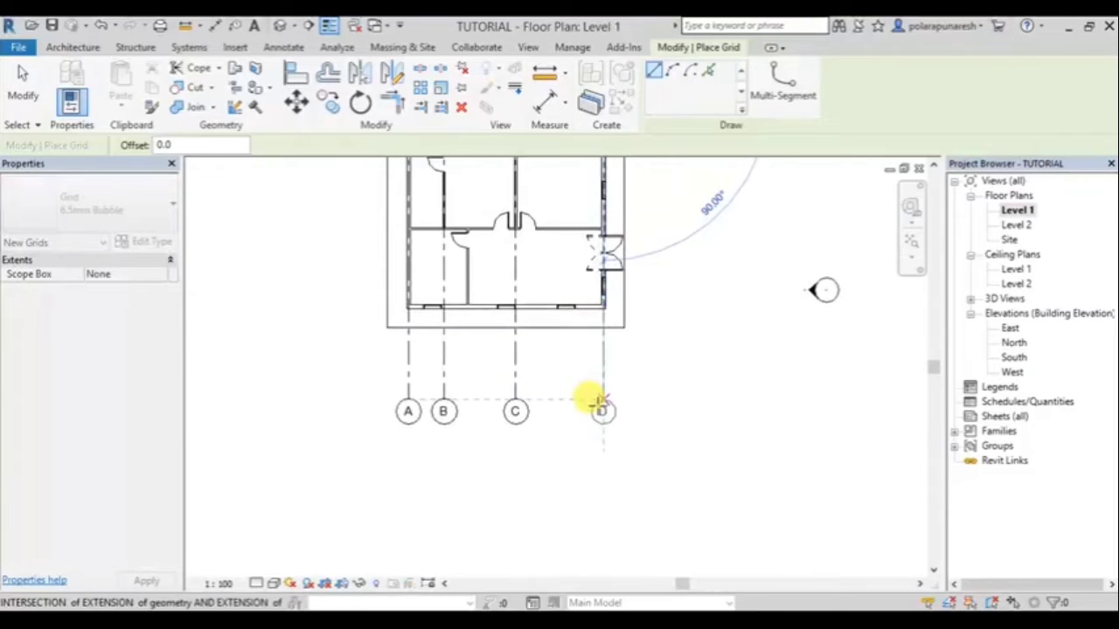
pyautogui.click(591, 397)
pyautogui.scroll(-2, 535, 367)
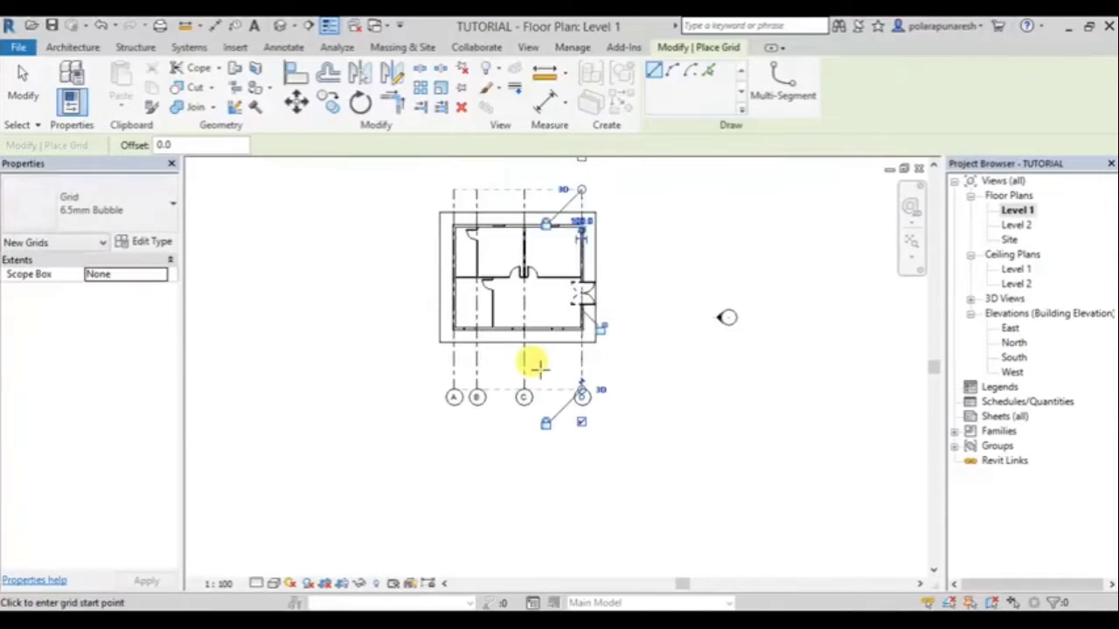
pyautogui.moveTo(535, 368); pyautogui.dragTo(532, 429, button='middle')
pyautogui.scroll(2, 533, 420)
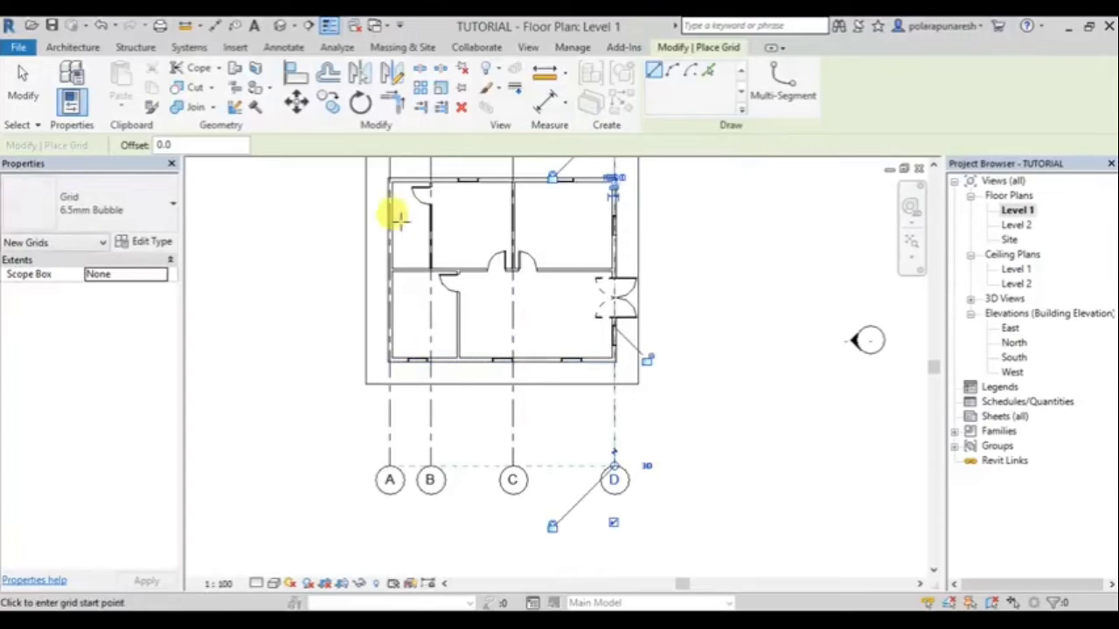
pyautogui.scroll(-1, 537, 457)
pyautogui.scroll(-1, 537, 457)
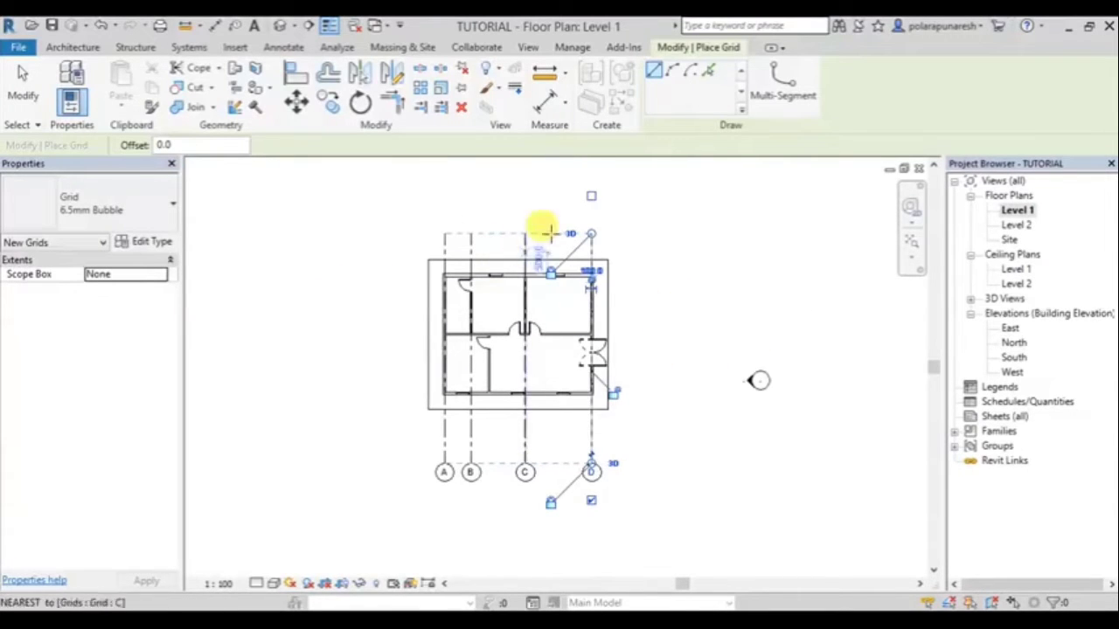
pyautogui.scroll(2, 551, 226)
pyautogui.scroll(1, 285, 330)
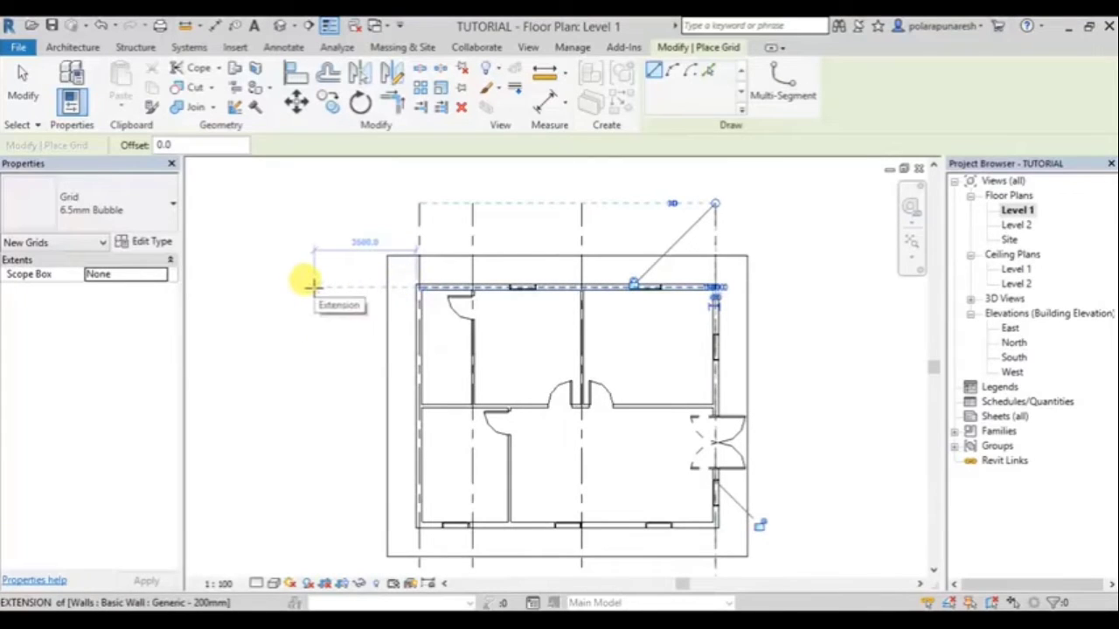
# Draw a horizontal grid along the top wall and rename it from E to 1.
pyautogui.click(312, 285)
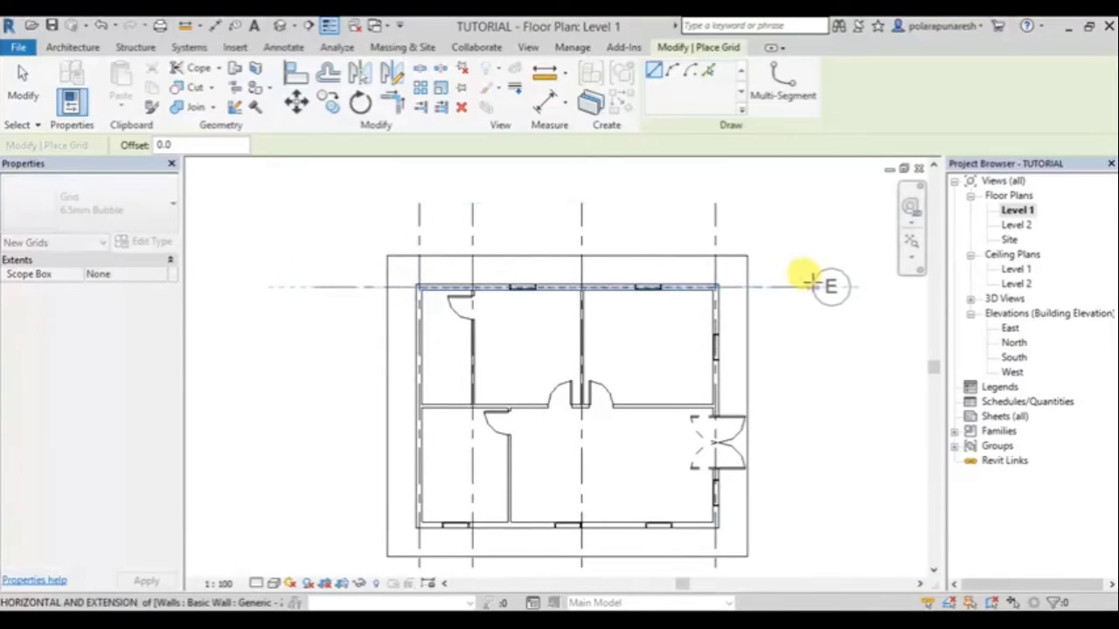
pyautogui.click(813, 285)
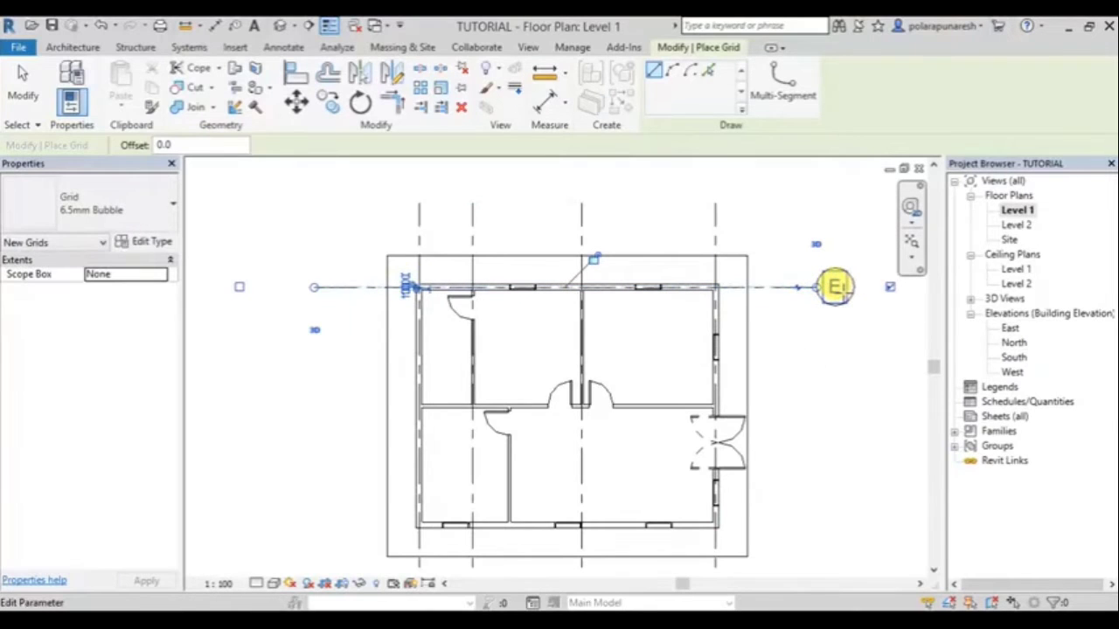
pyautogui.press('Escape')
pyautogui.press('Escape')
pyautogui.scroll(2, 843, 296)
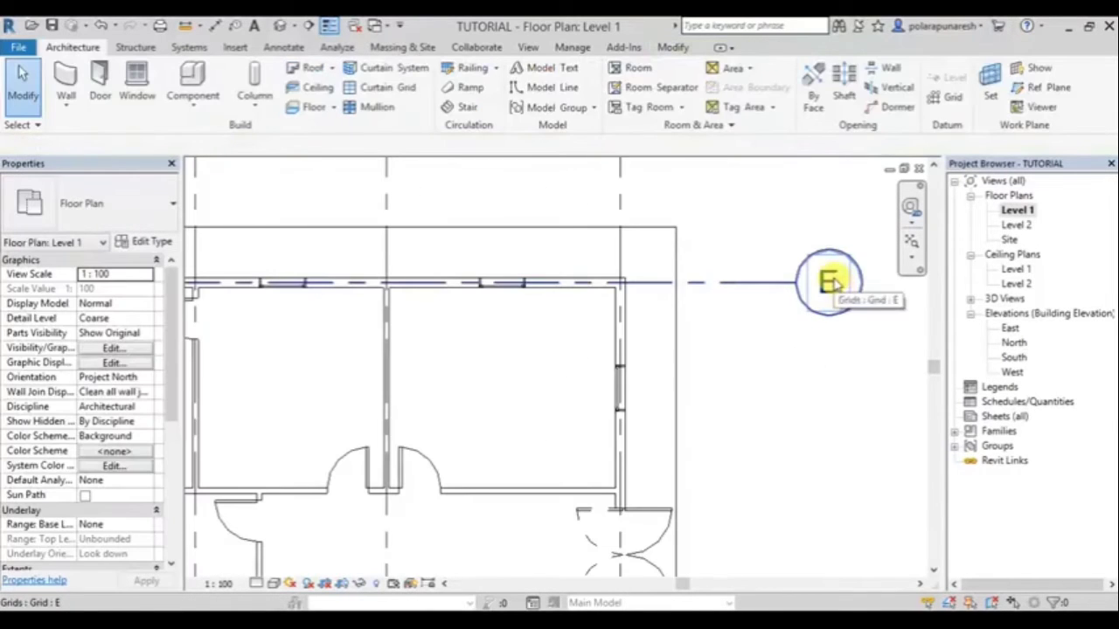
pyautogui.click(833, 282)
pyautogui.click(830, 284)
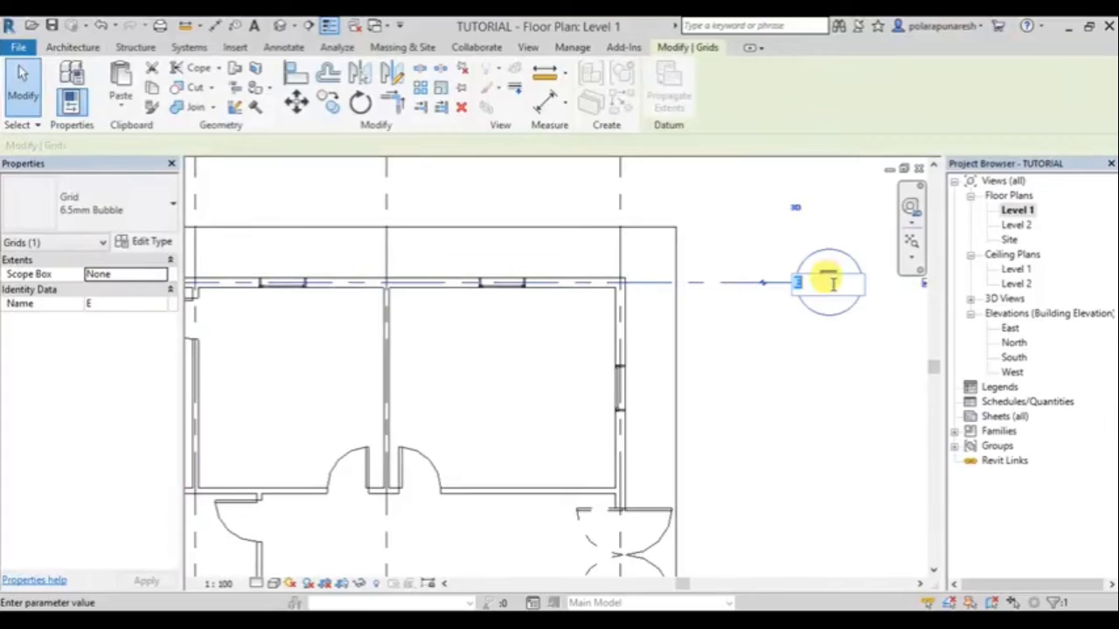
pyautogui.write('1')
pyautogui.press('Return')
pyautogui.scroll(-2, 778, 384)
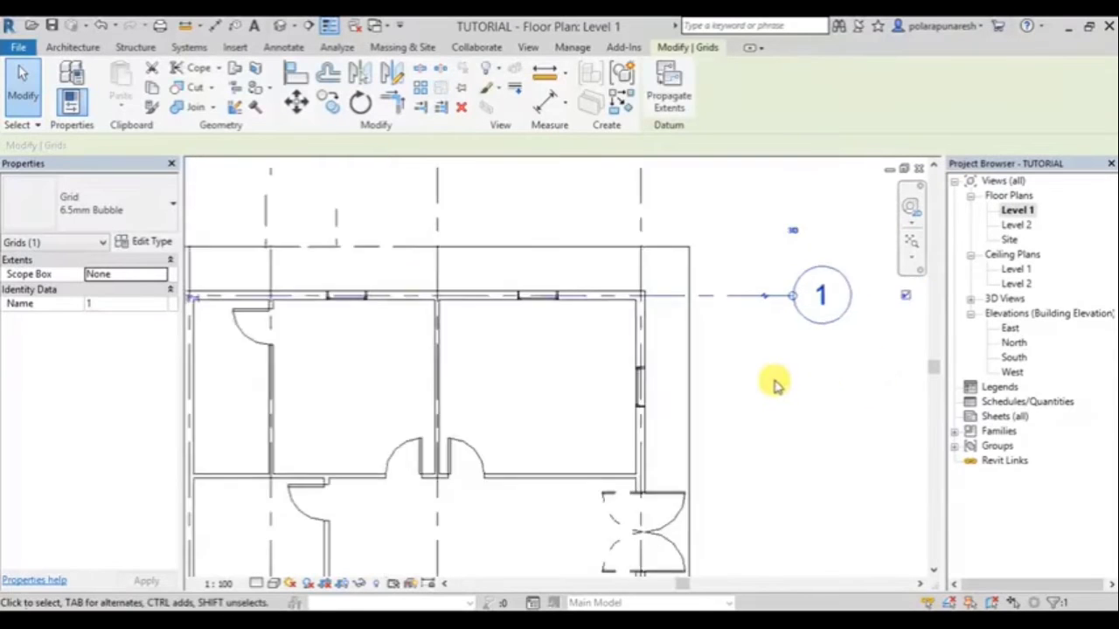
pyautogui.scroll(-2, 831, 320)
pyautogui.scroll(-1, 747, 380)
pyautogui.scroll(-1, 748, 380)
pyautogui.scroll(2, 488, 396)
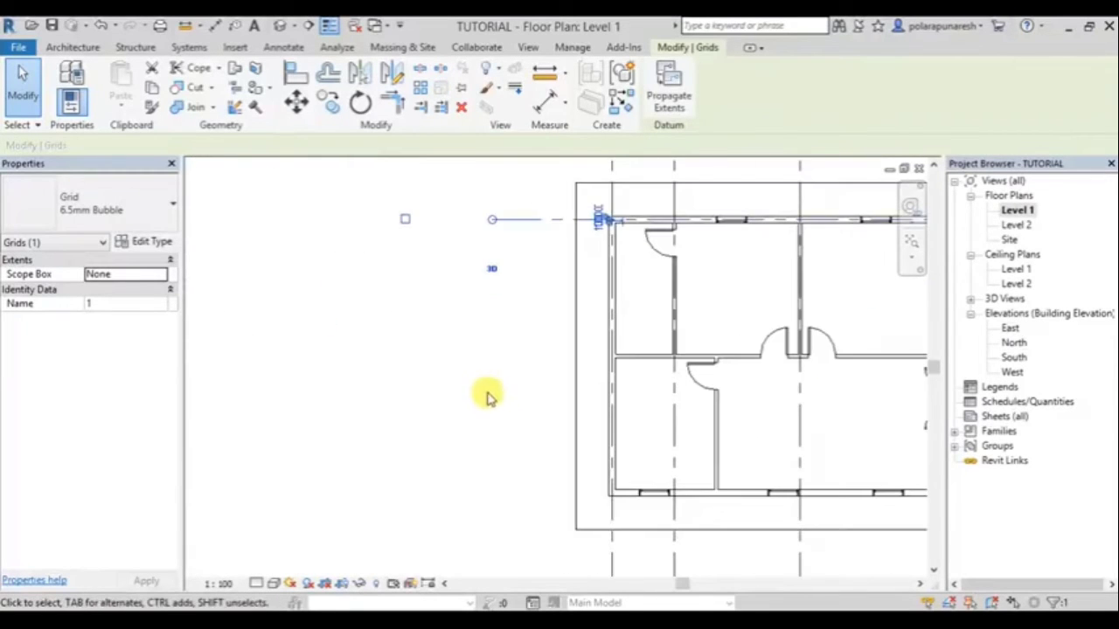
# Draw horizontal grid 2 across the middle of the plan.
pyautogui.click(621, 100)
pyautogui.scroll(-2, 568, 330)
pyautogui.moveTo(494, 312); pyautogui.dragTo(480, 280, button='middle')
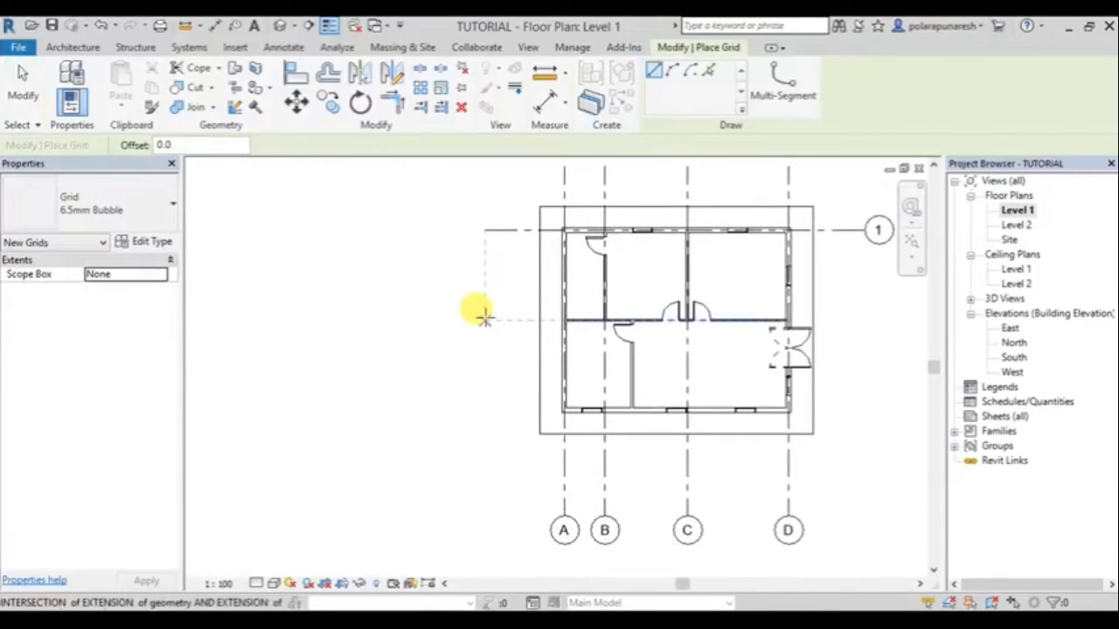
pyautogui.click(484, 317)
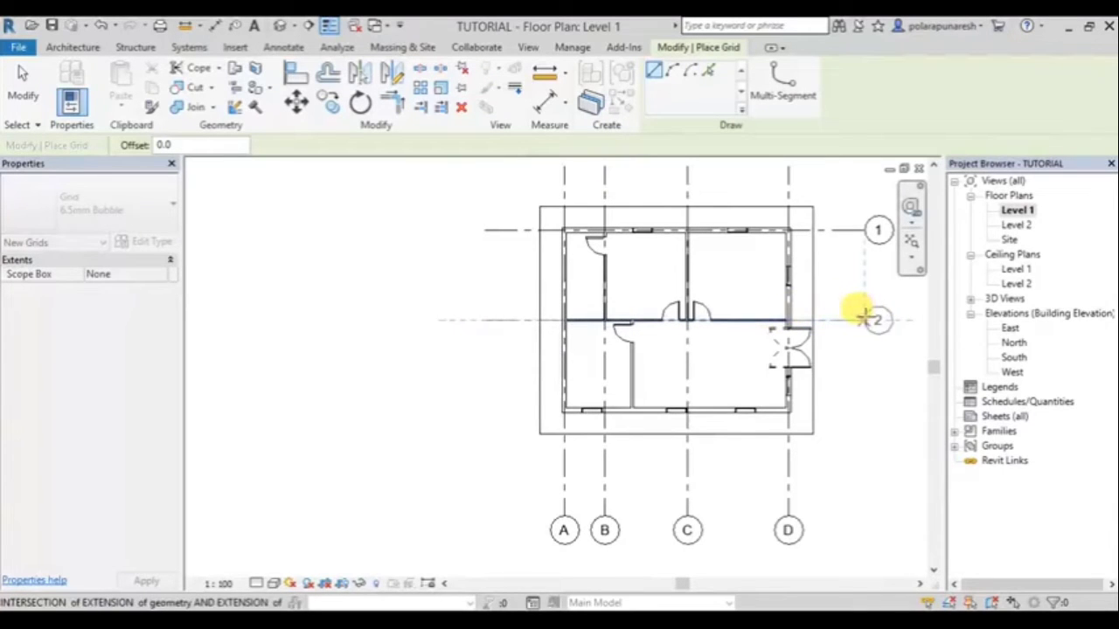
pyautogui.click(861, 316)
pyautogui.scroll(-2, 861, 317)
pyautogui.scroll(-2, 824, 380)
pyautogui.scroll(2, 686, 358)
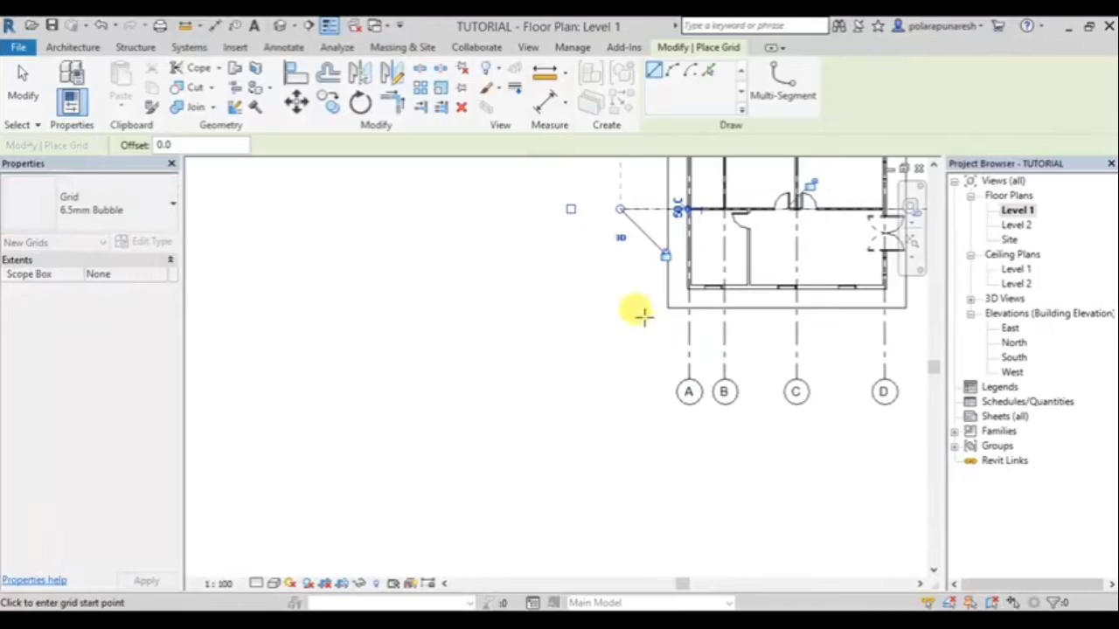
# Draw horizontal grid 3 along the bottom wall and cancel grid placement.
pyautogui.click(617, 278)
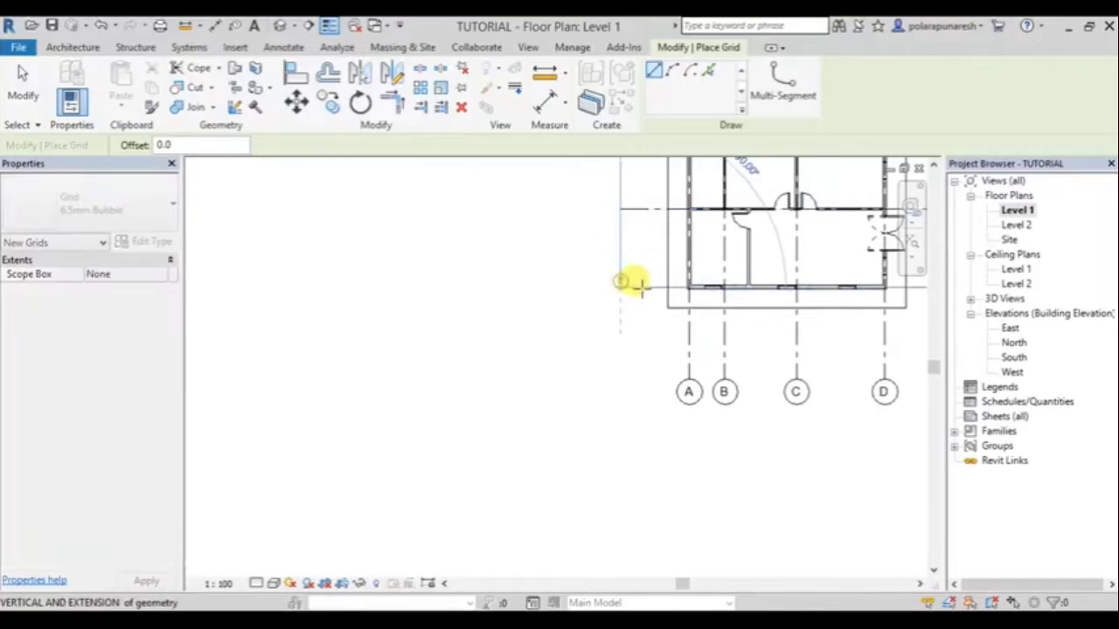
pyautogui.moveTo(866, 282); pyautogui.dragTo(533, 302, button='middle')
pyautogui.click(646, 286)
pyautogui.scroll(-3, 638, 284)
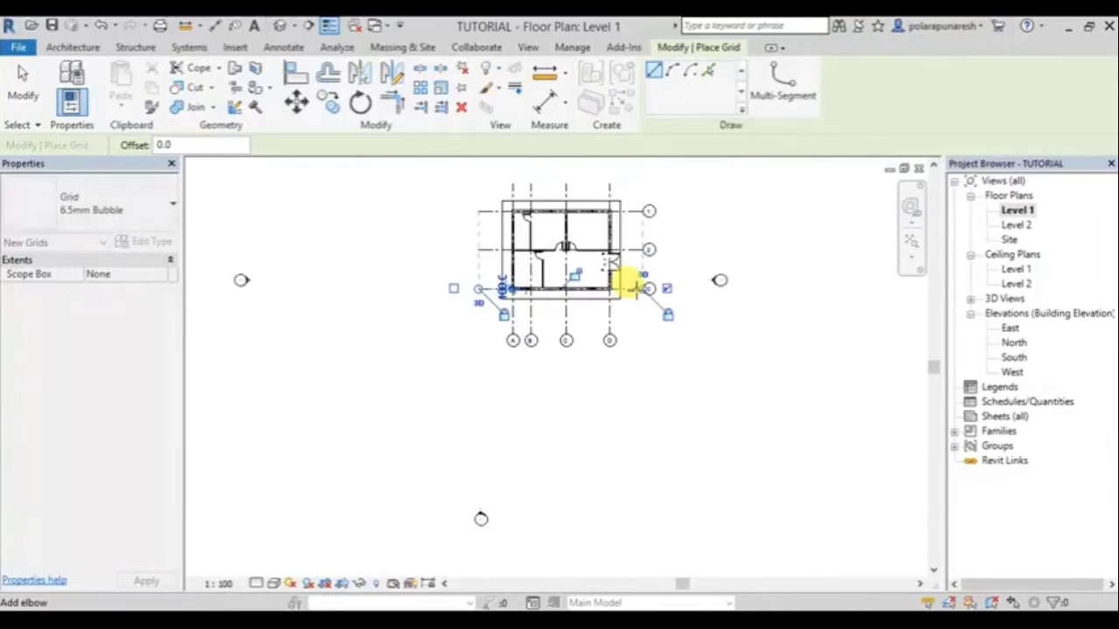
pyautogui.scroll(-2, 700, 258)
pyautogui.rightClick(725, 251)
pyautogui.click(743, 261)
pyautogui.rightClick(750, 258)
pyautogui.click(749, 267)
pyautogui.rightClick(755, 265)
pyautogui.click(763, 275)
pyautogui.scroll(3, 643, 281)
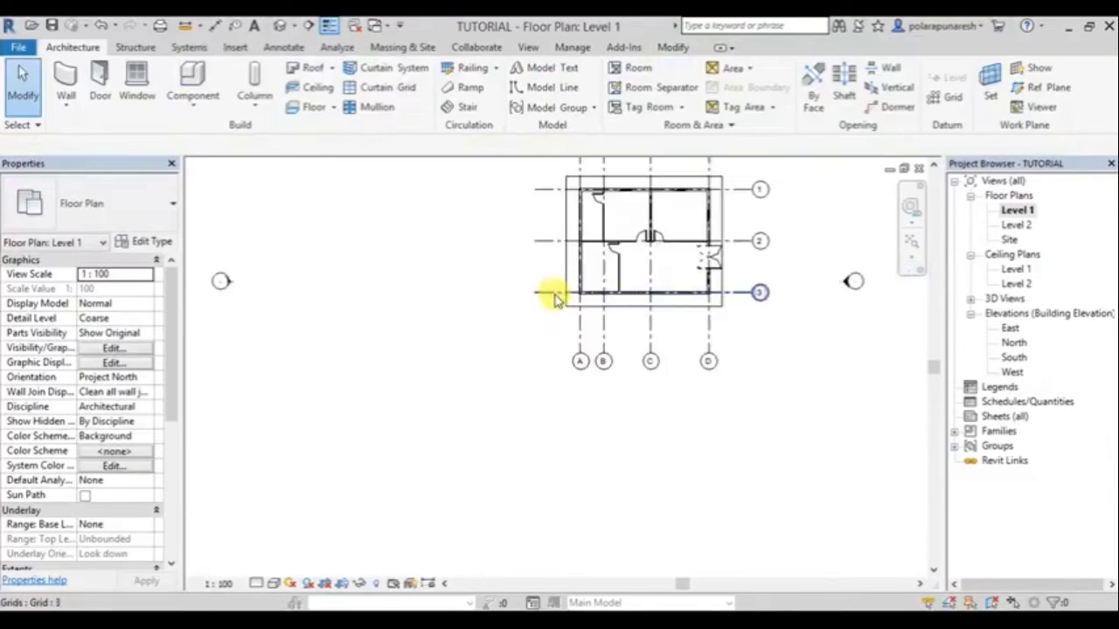
pyautogui.scroll(2, 706, 237)
pyautogui.scroll(1, 495, 385)
pyautogui.scroll(-1, 495, 384)
pyautogui.scroll(-1, 499, 412)
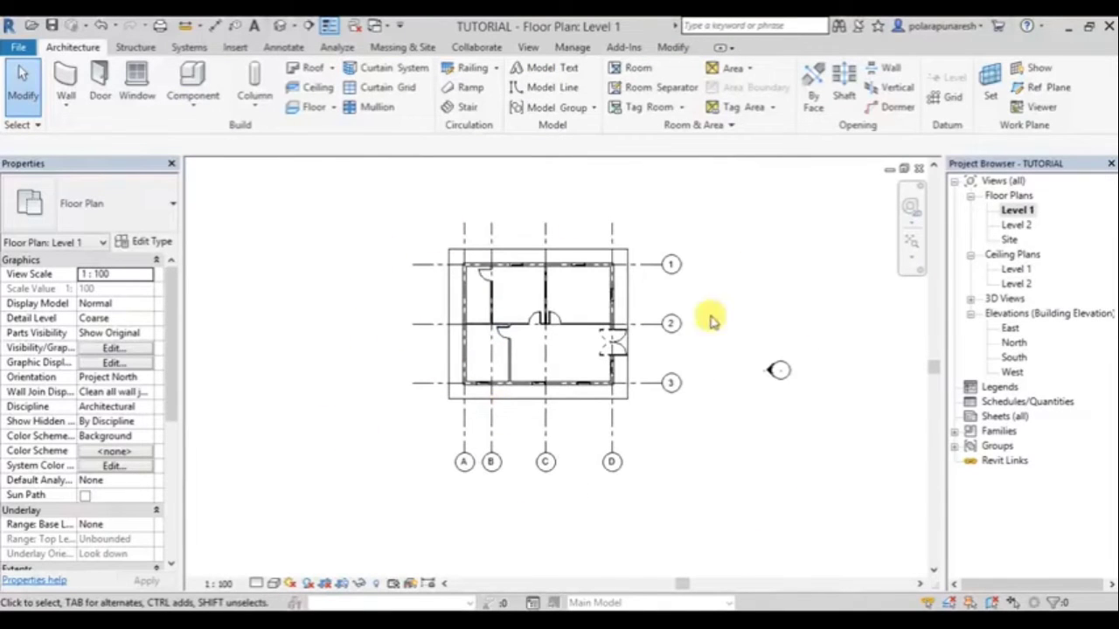
pyautogui.scroll(4, 500, 437)
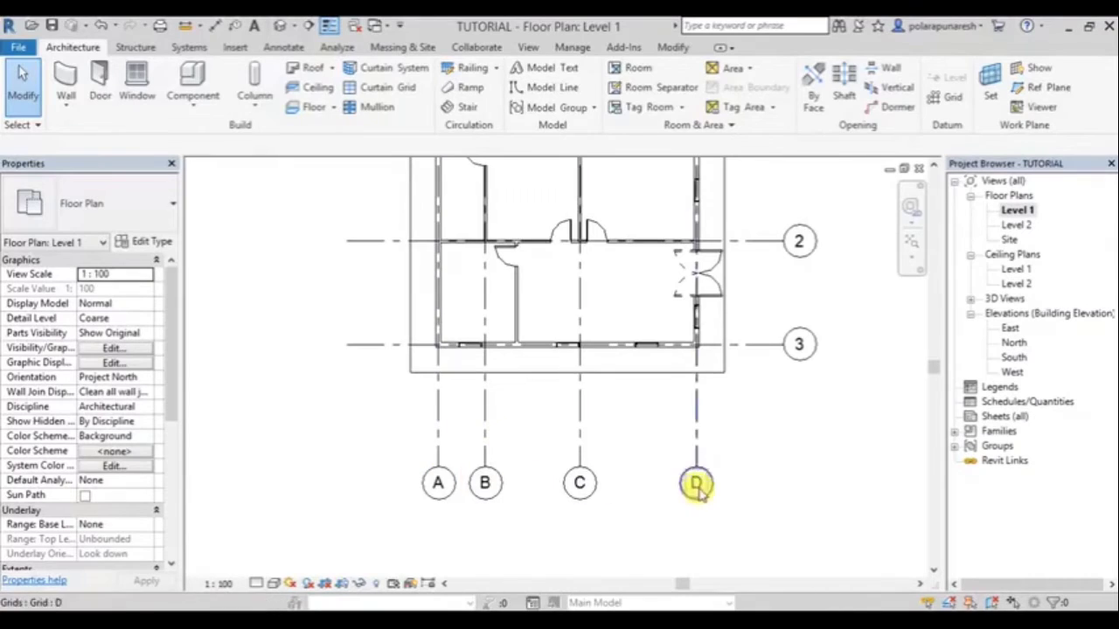
pyautogui.scroll(-3, 694, 481)
pyautogui.scroll(3, 667, 412)
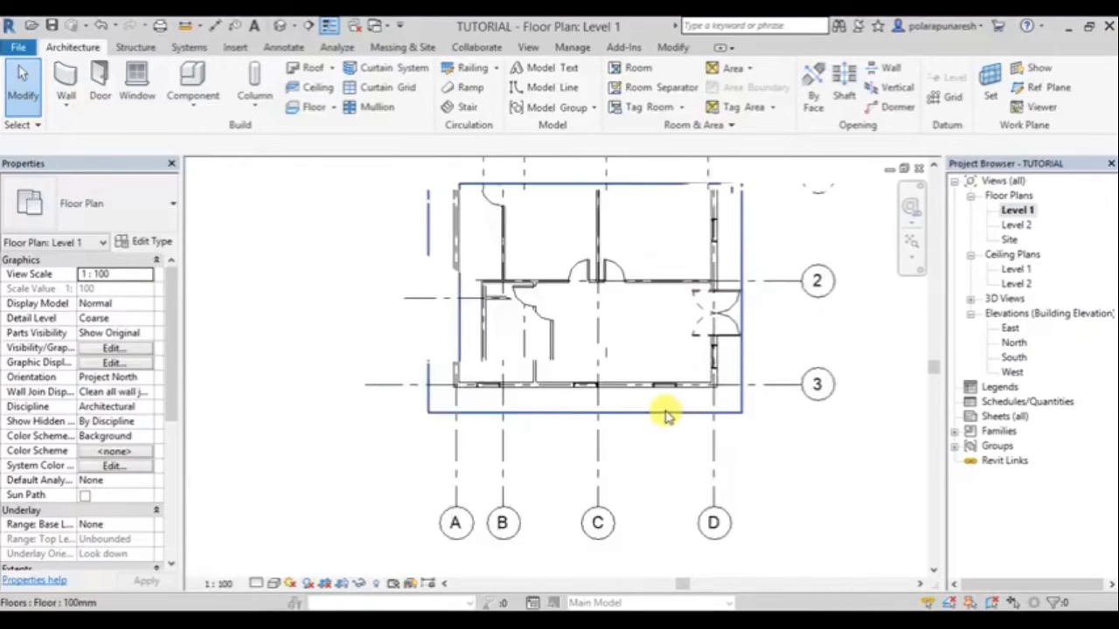
pyautogui.scroll(-2, 732, 415)
pyautogui.scroll(-1, 545, 425)
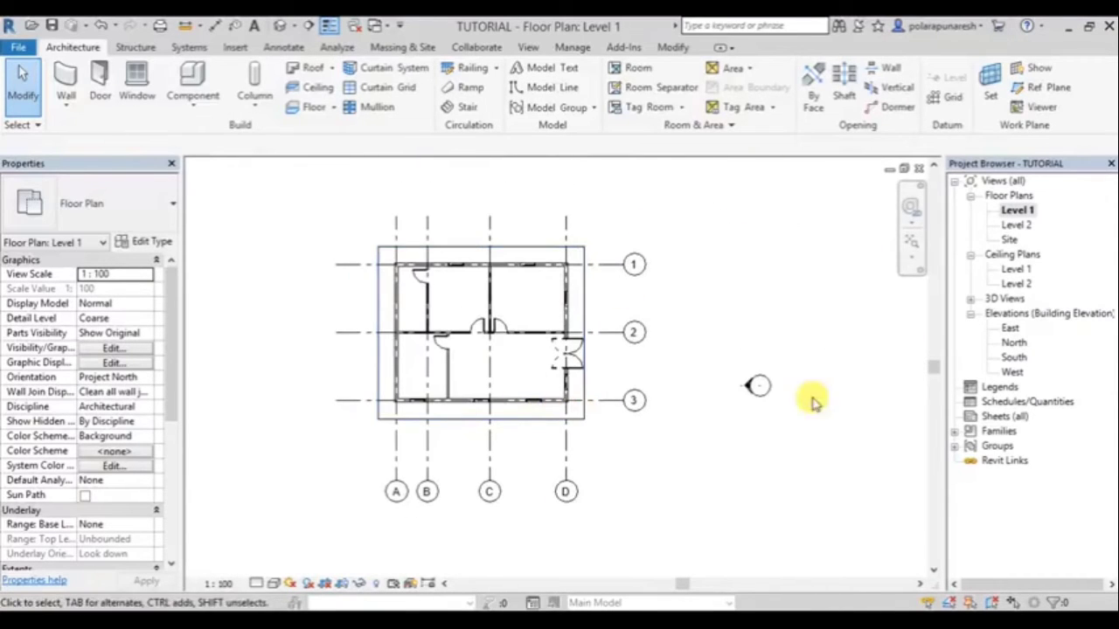
pyautogui.scroll(-1, 682, 409)
pyautogui.scroll(2, 918, 109)
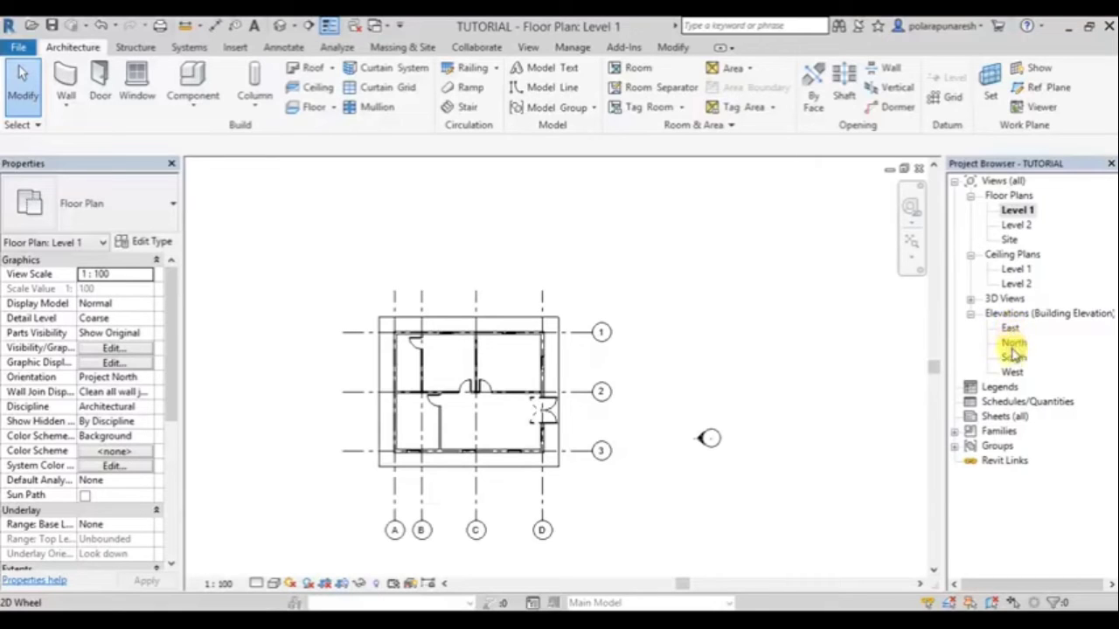
# Open the East elevation and frame the house with grid heads 3, 2, 1 visible.
pyautogui.doubleClick(1010, 329)
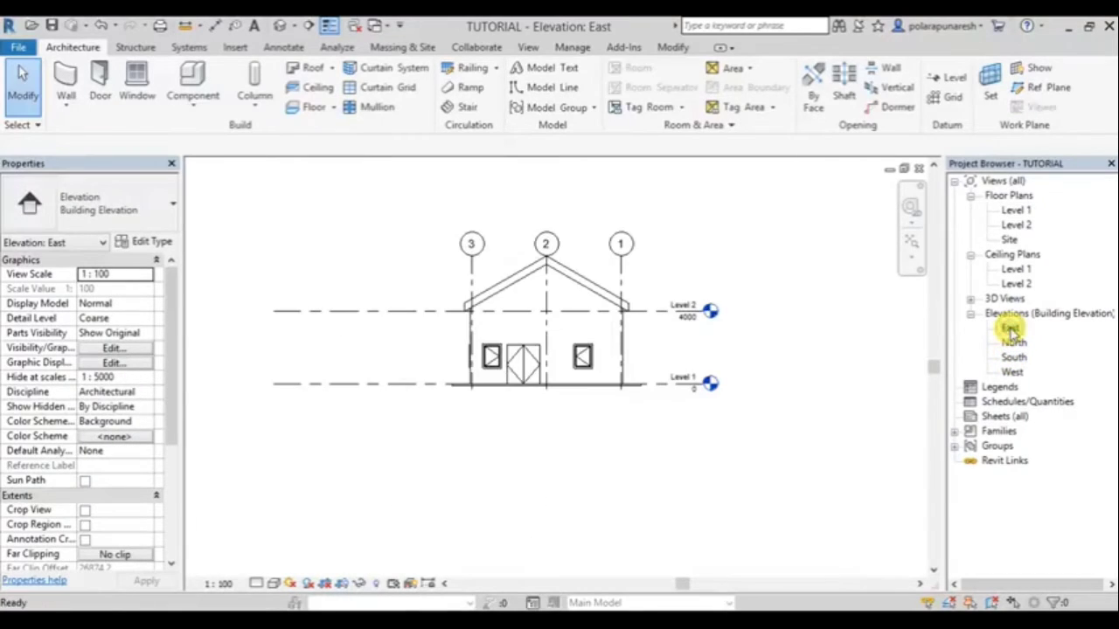
pyautogui.scroll(3, 665, 362)
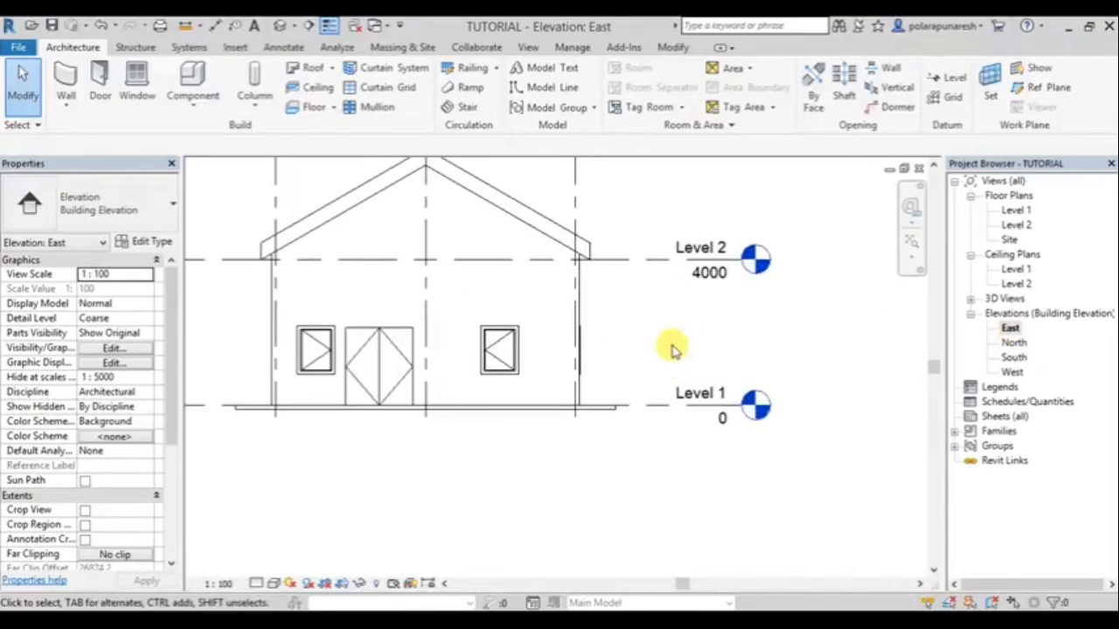
pyautogui.scroll(-3, 651, 245)
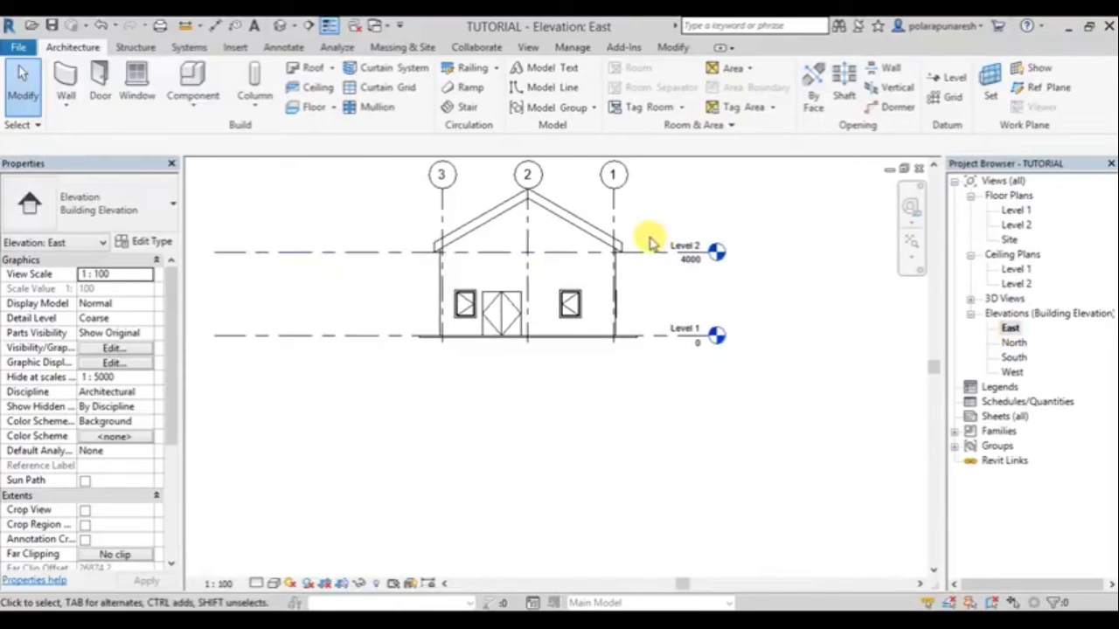
pyautogui.moveTo(651, 249); pyautogui.dragTo(655, 358, button='middle')
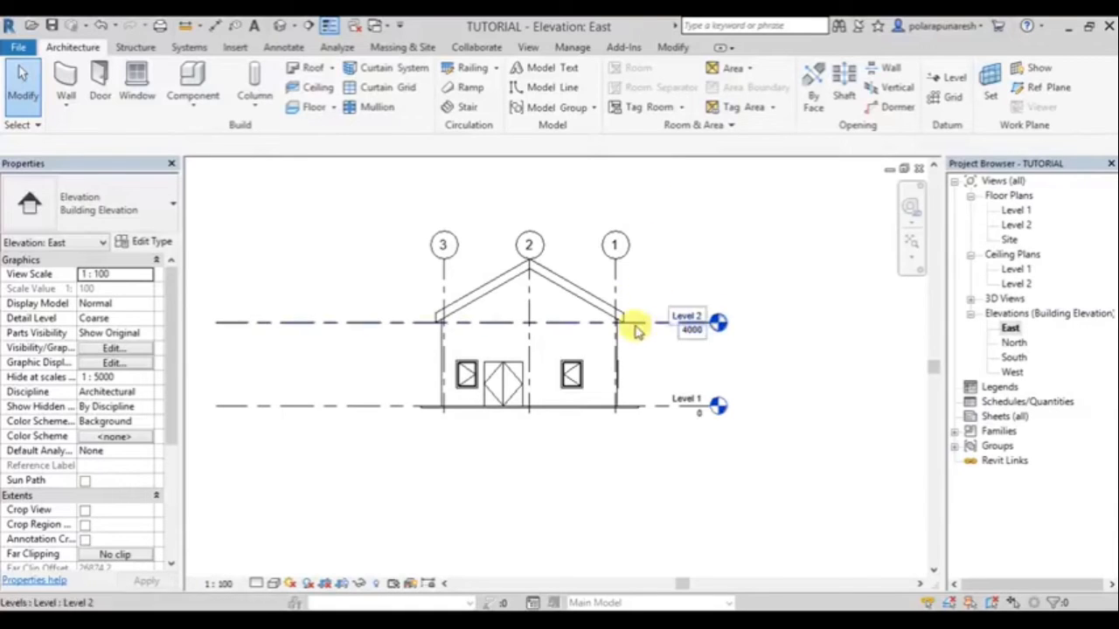
# Set the Level tool to Pick Lines with a 4000 mm offset.
pyautogui.click(947, 79)
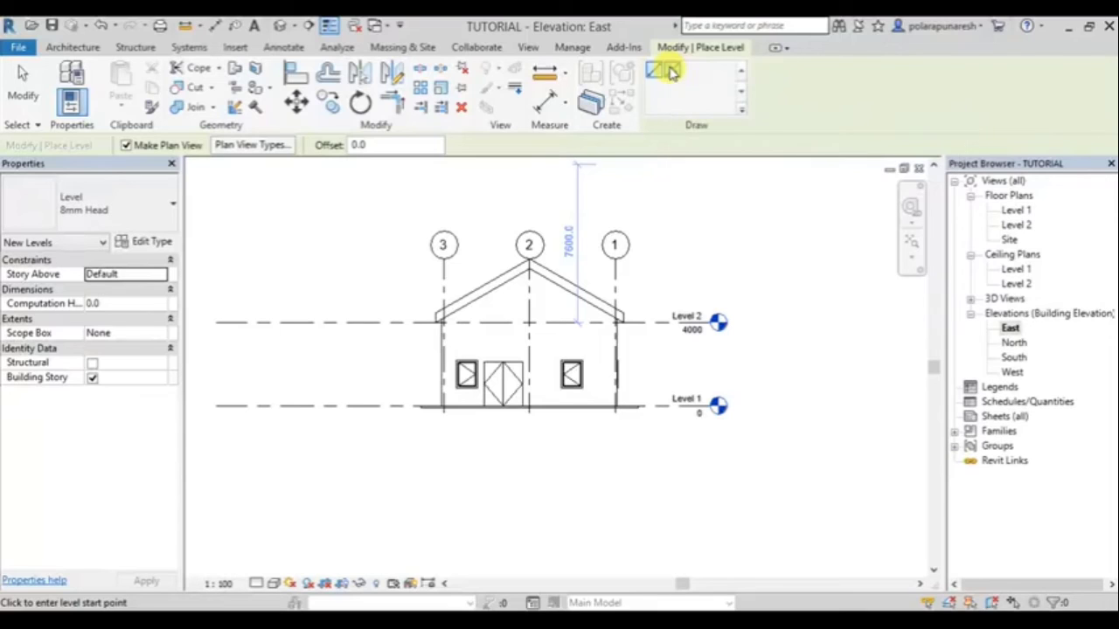
pyautogui.click(671, 72)
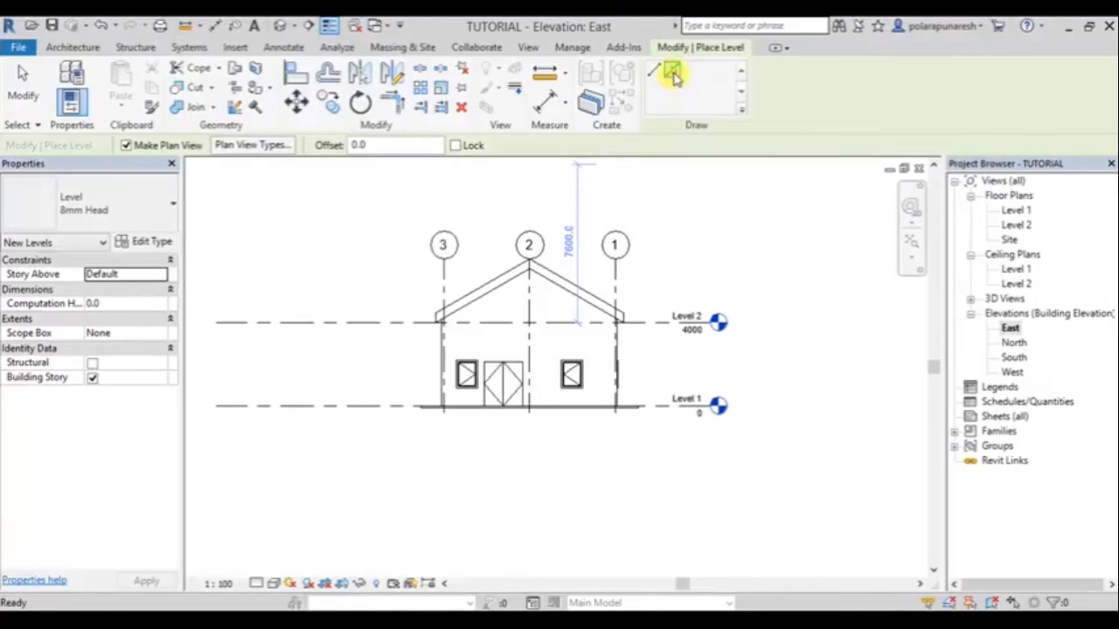
pyautogui.click(383, 145)
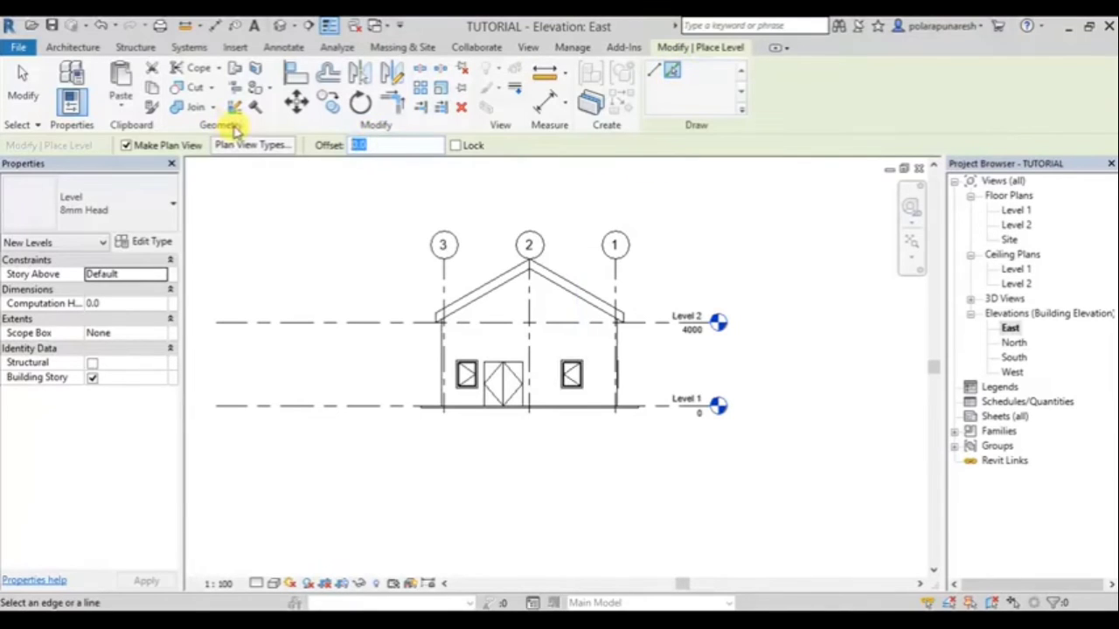
pyautogui.write('4000')
pyautogui.press('Return')
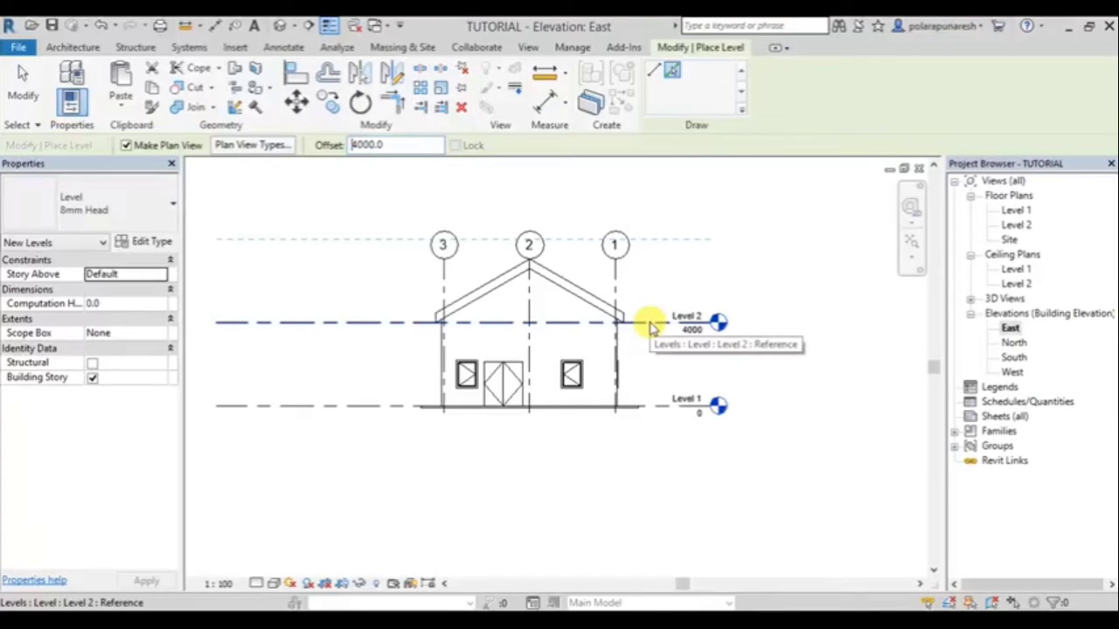
pyautogui.click(651, 327)
# Pick above Levels 2, 3 and 4 to create Levels 3, 4 and 5, 4000 mm apart.
pyautogui.click(651, 325)
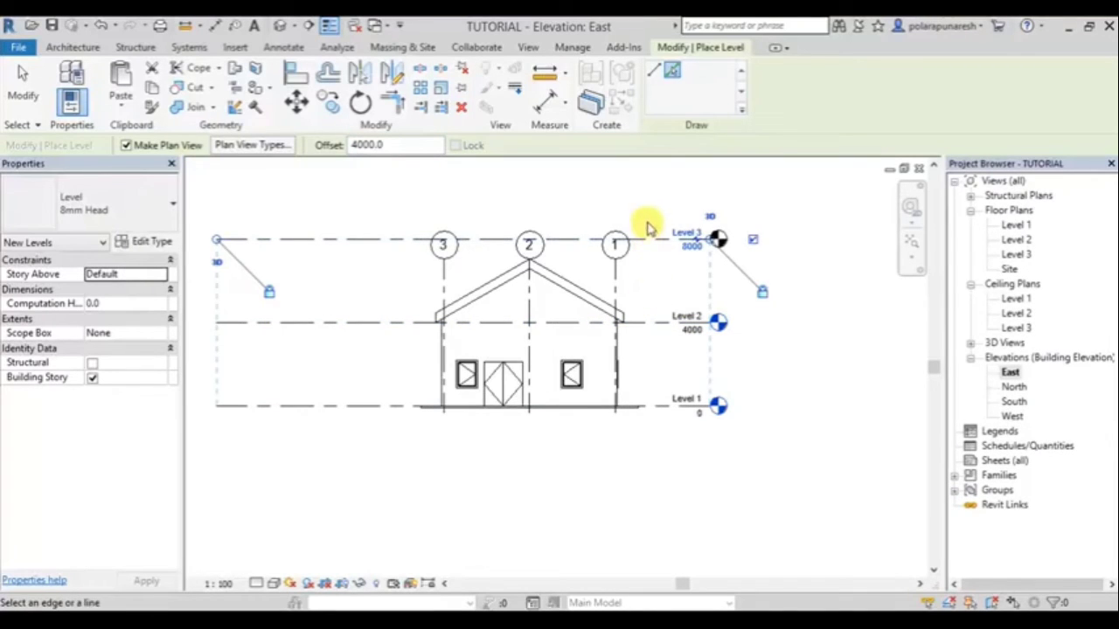
pyautogui.moveTo(647, 226); pyautogui.dragTo(647, 321, button='middle')
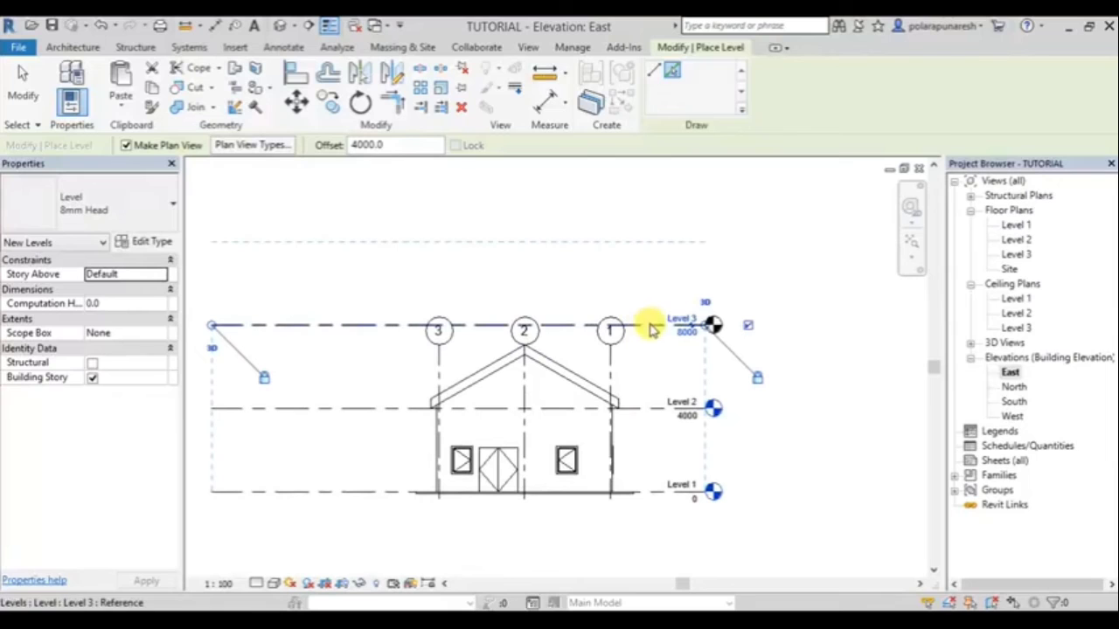
pyautogui.click(651, 328)
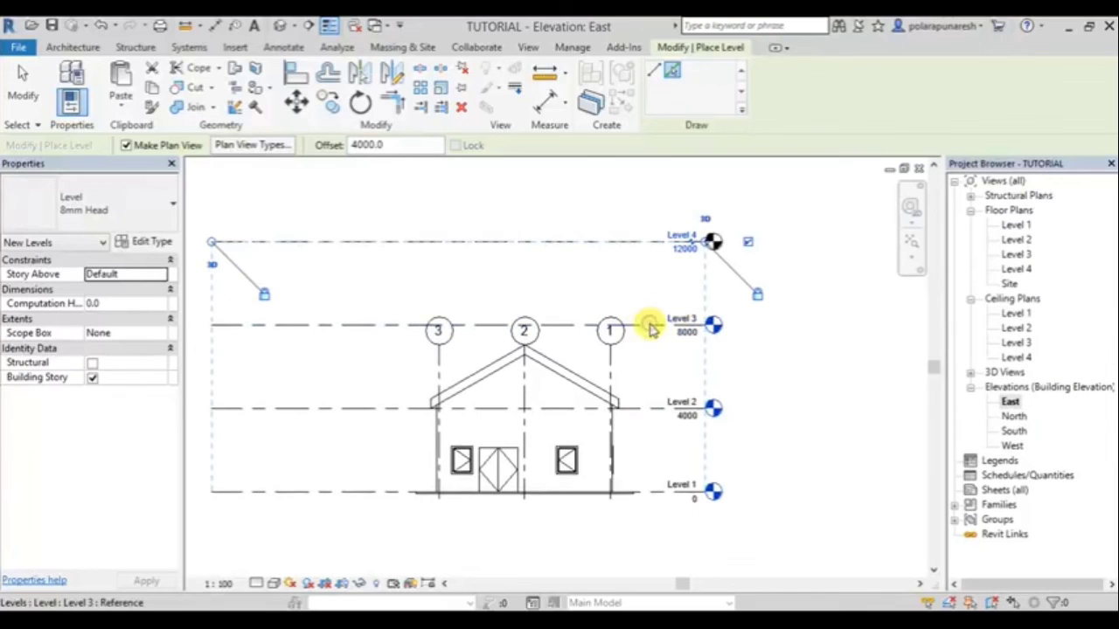
pyautogui.click(644, 241)
pyautogui.scroll(-3, 647, 243)
pyautogui.moveTo(650, 242)
pyautogui.mouseDown(button='middle')
pyautogui.moveTo(637, 367)
pyautogui.moveTo(641, 305)
pyautogui.mouseUp(button='middle')
pyautogui.scroll(2, 636, 367)
pyautogui.scroll(-1, 637, 362)
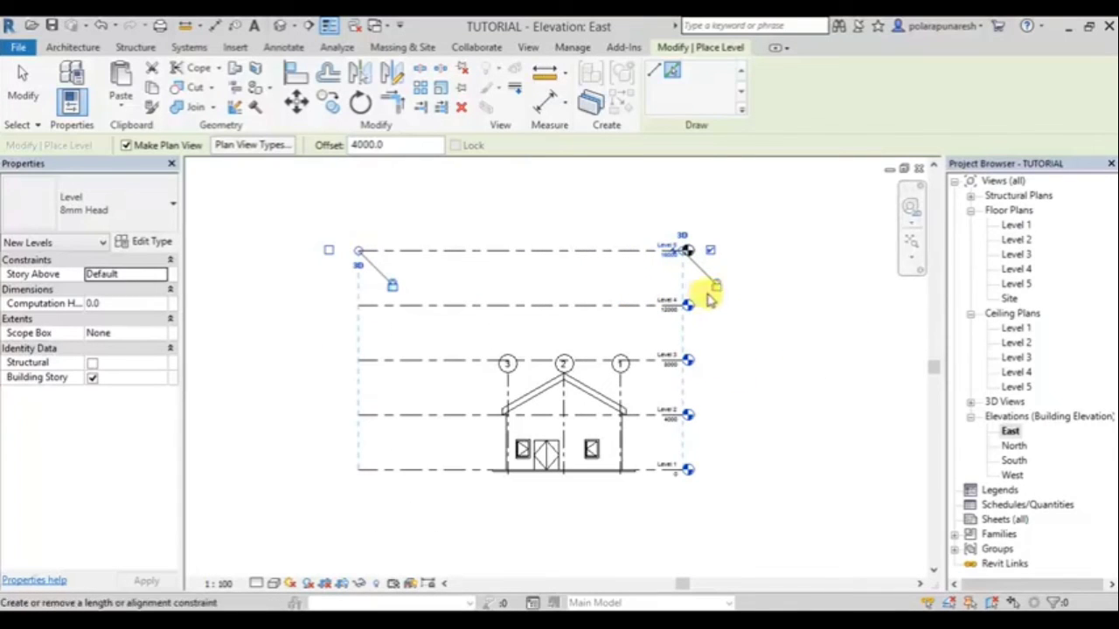
pyautogui.scroll(1, 748, 325)
pyautogui.scroll(-1, 750, 329)
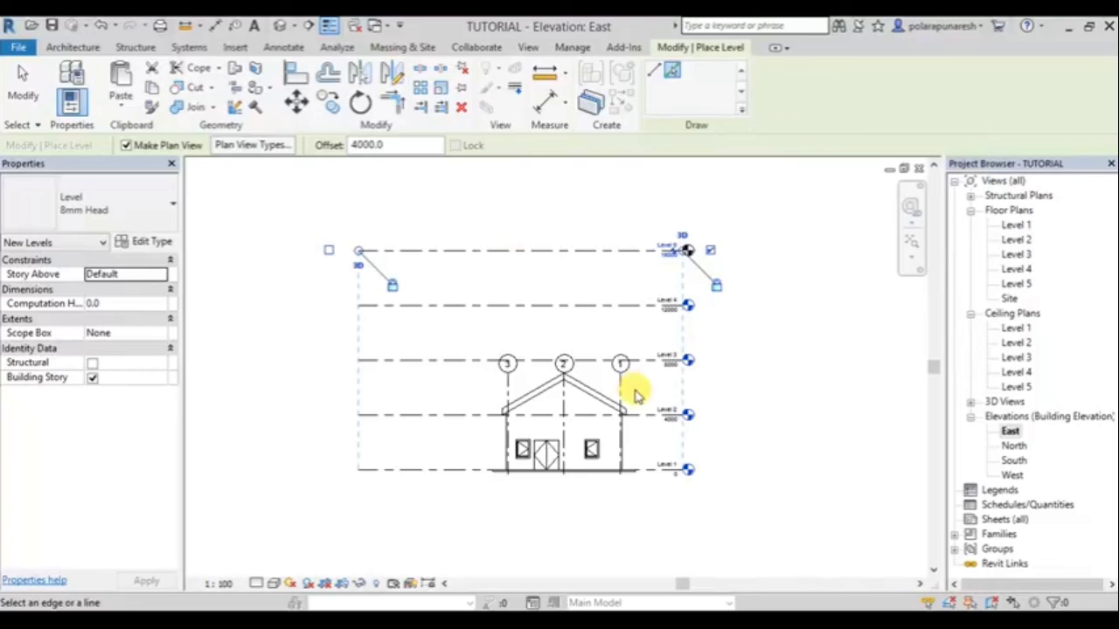
pyautogui.scroll(-1, 636, 395)
pyautogui.scroll(-1, 641, 400)
pyautogui.scroll(-1, 645, 409)
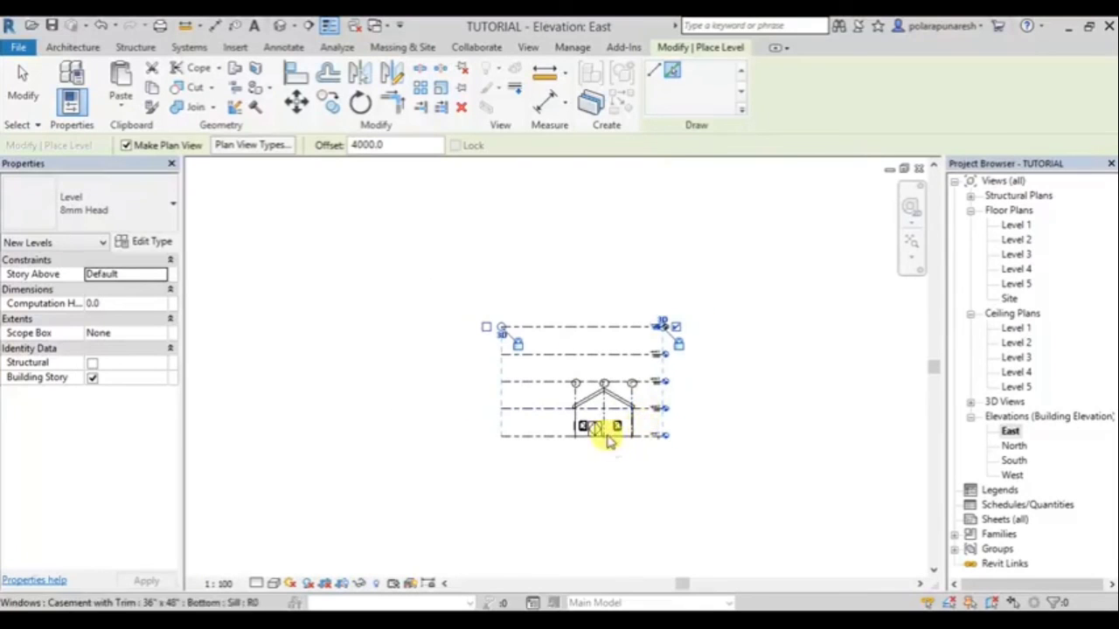